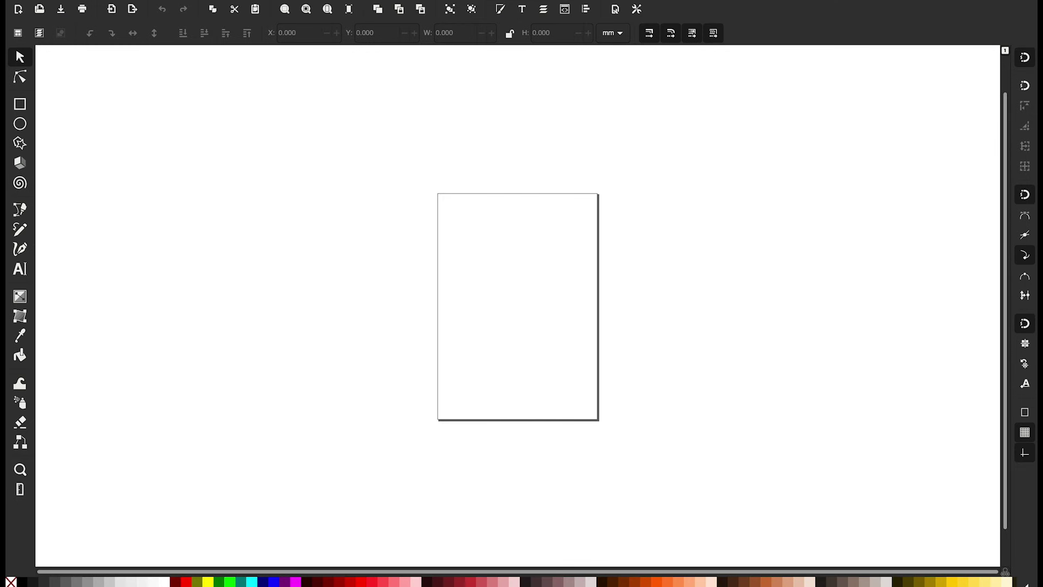
Step: Open and close the program Preferences, then switch to the Node tool for path editing
left_click(51, 0)
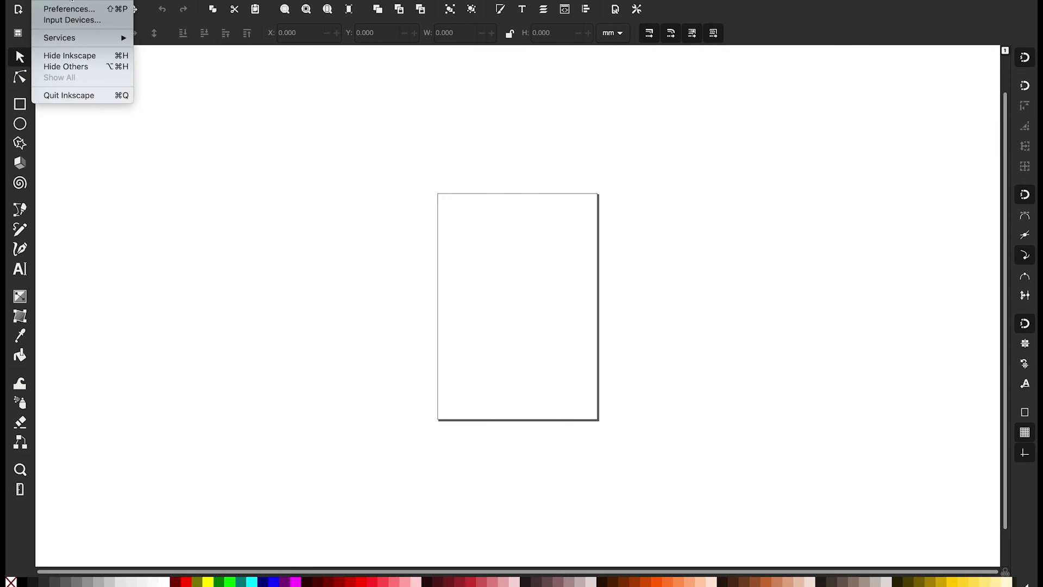
left_click(72, 10)
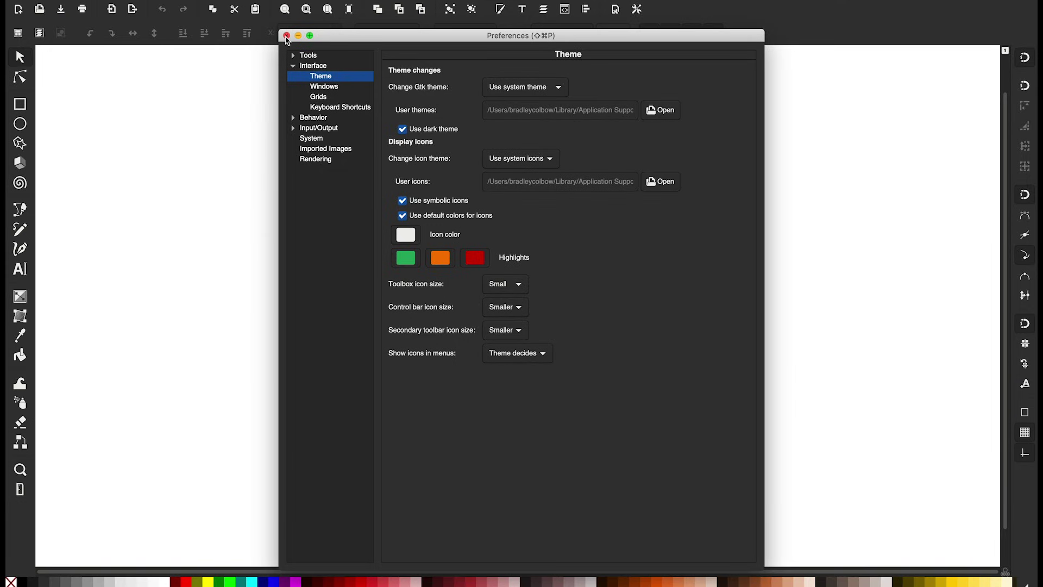
left_click(287, 35)
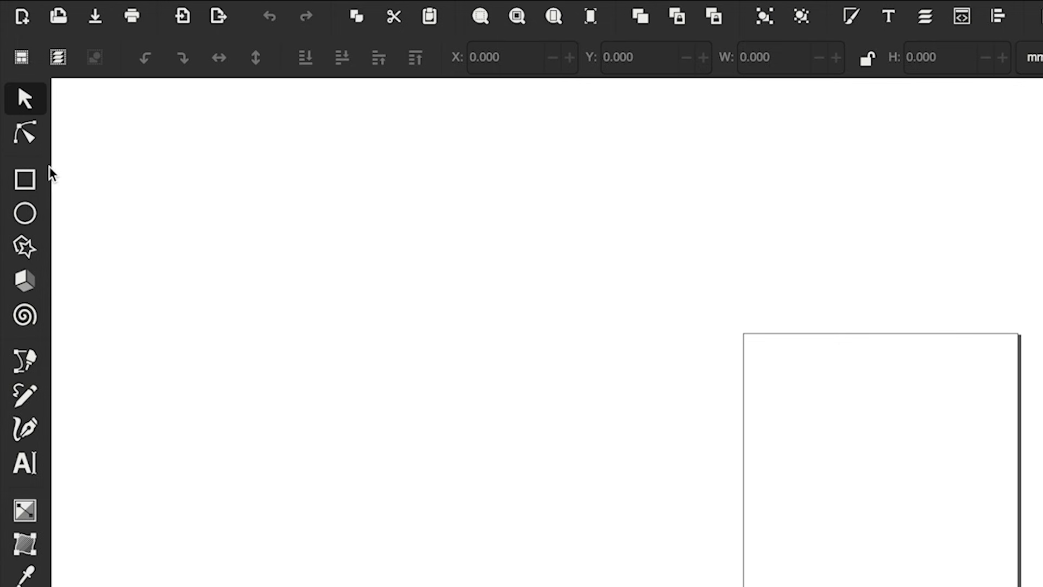
left_click(33, 143)
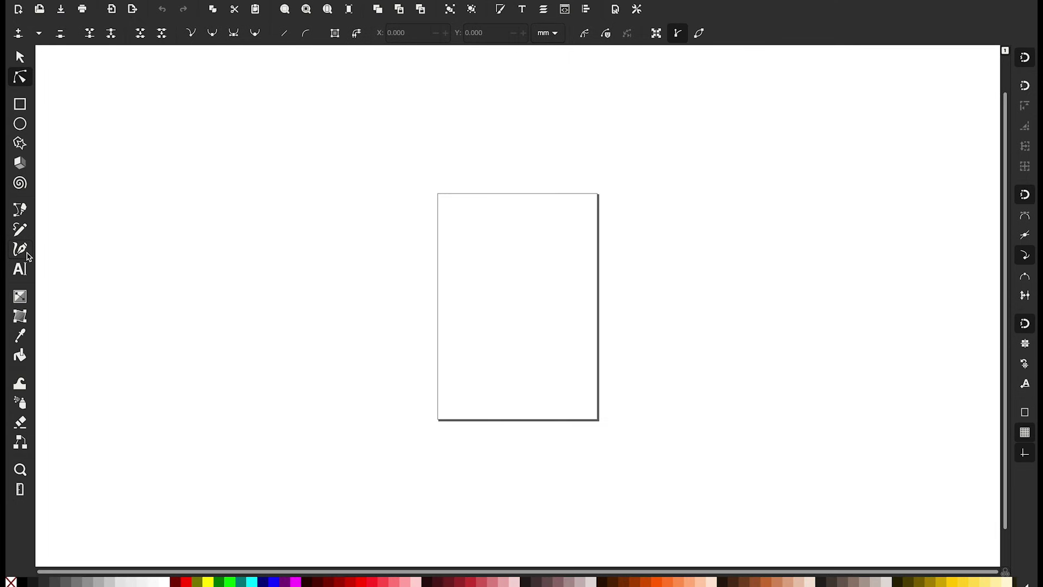
Step: Draw a large rectangle left of the page and fill it bright red
left_click(20, 104)
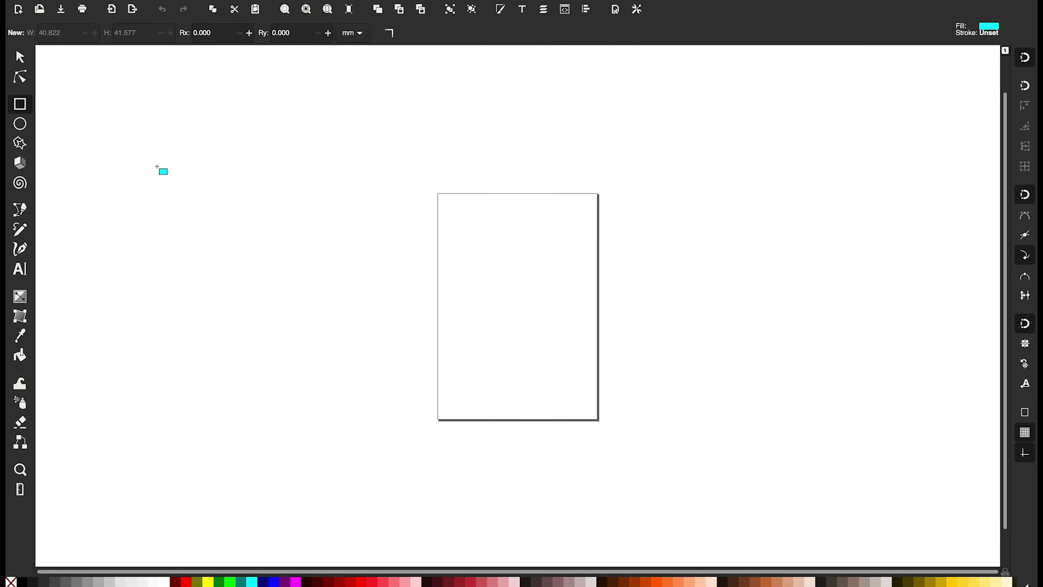
left_click_drag(157, 165, 283, 287)
left_click_drag(365, 359, 372, 368)
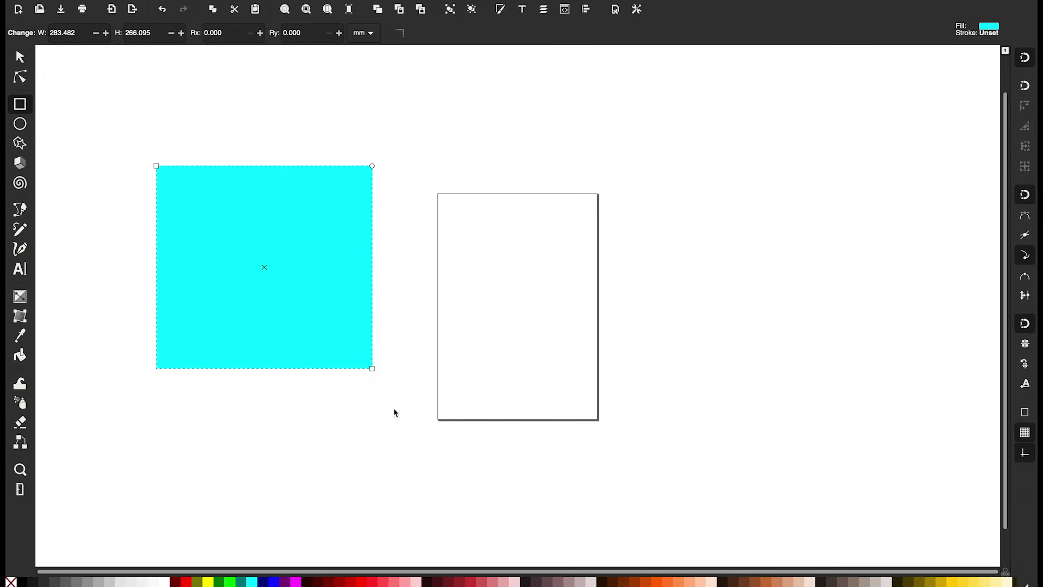
left_click(314, 583)
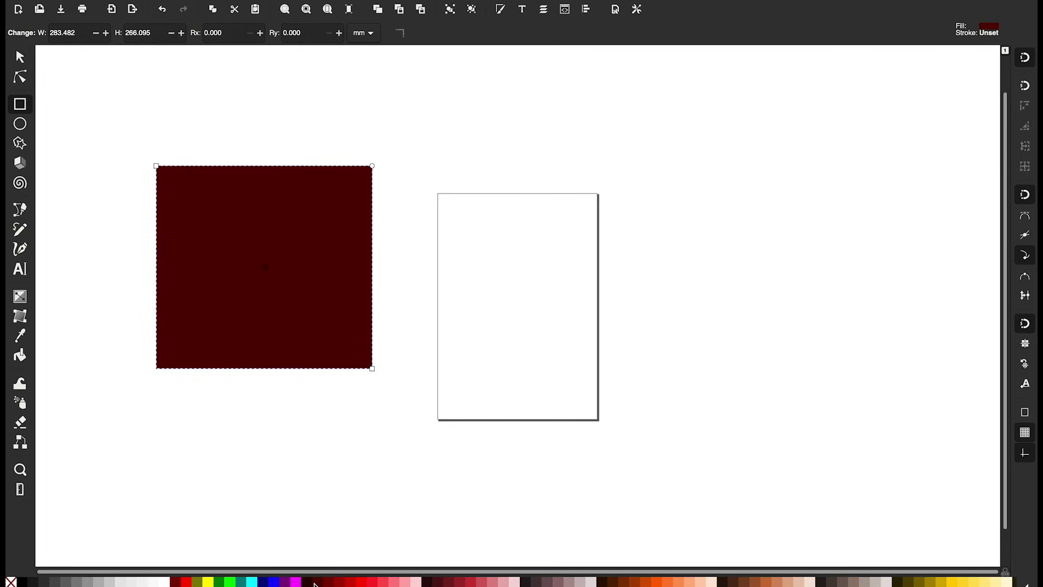
left_click(349, 583)
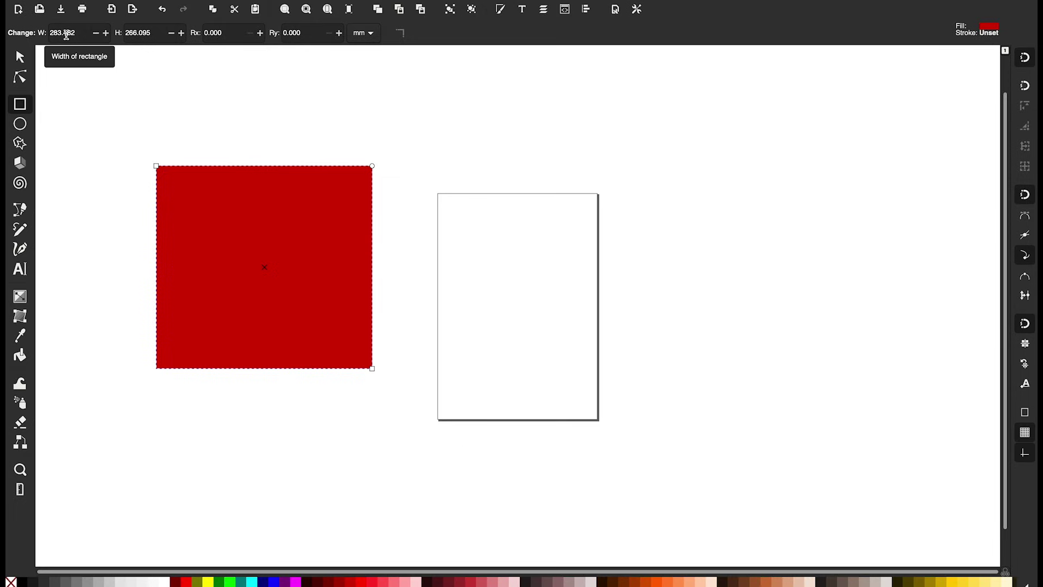
Step: Check the measurement unit list, keeping mm, and switch to node editing
left_click(364, 36)
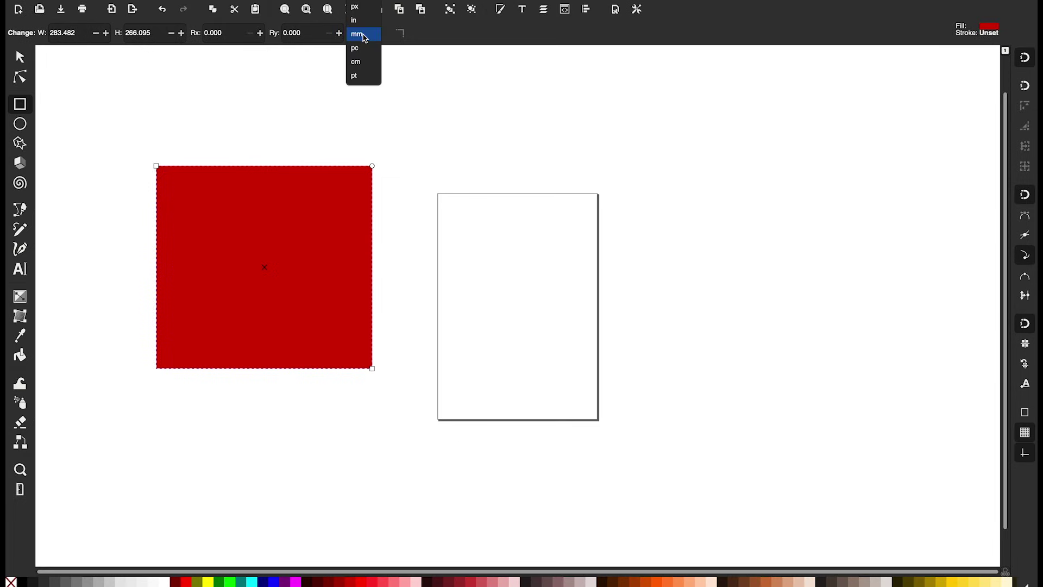
left_click(26, 82)
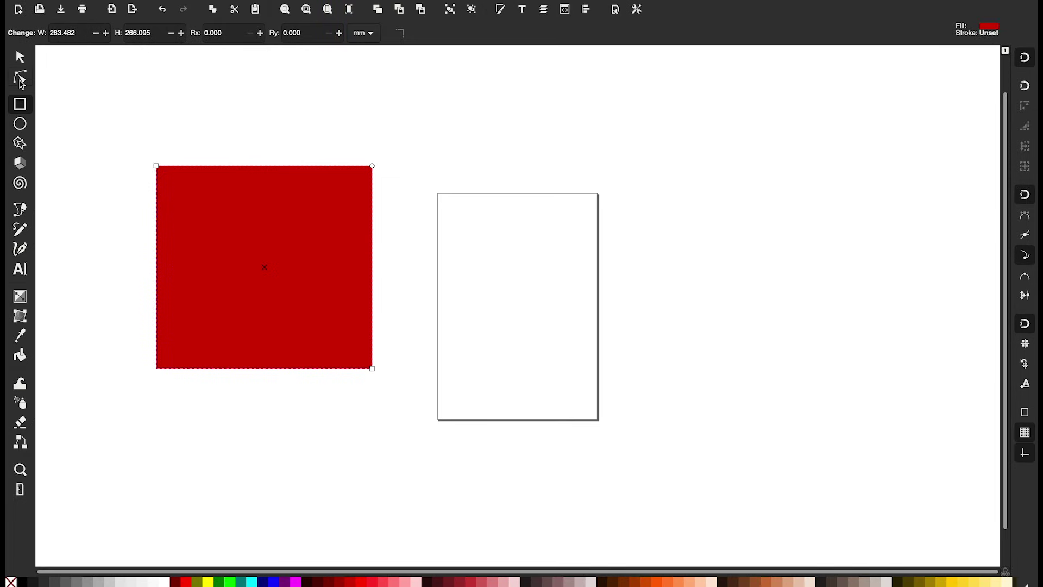
left_click(26, 82)
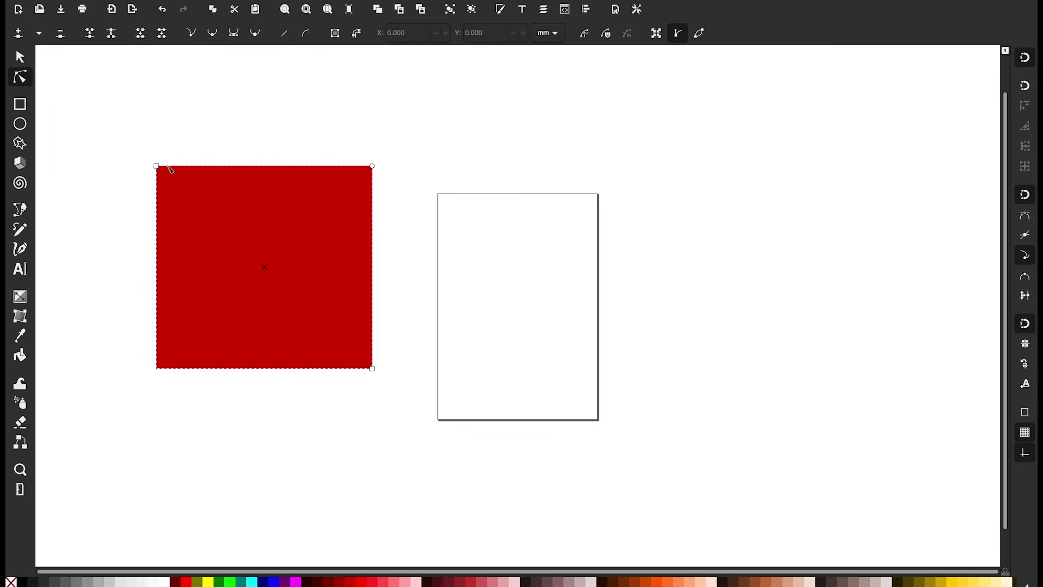
Step: After undoing a trial corner resize, drag the rounding handle to strongly round the red rectangle's corners
left_click_drag(158, 168, 218, 221)
left_click_drag(140, 160, 140, 160)
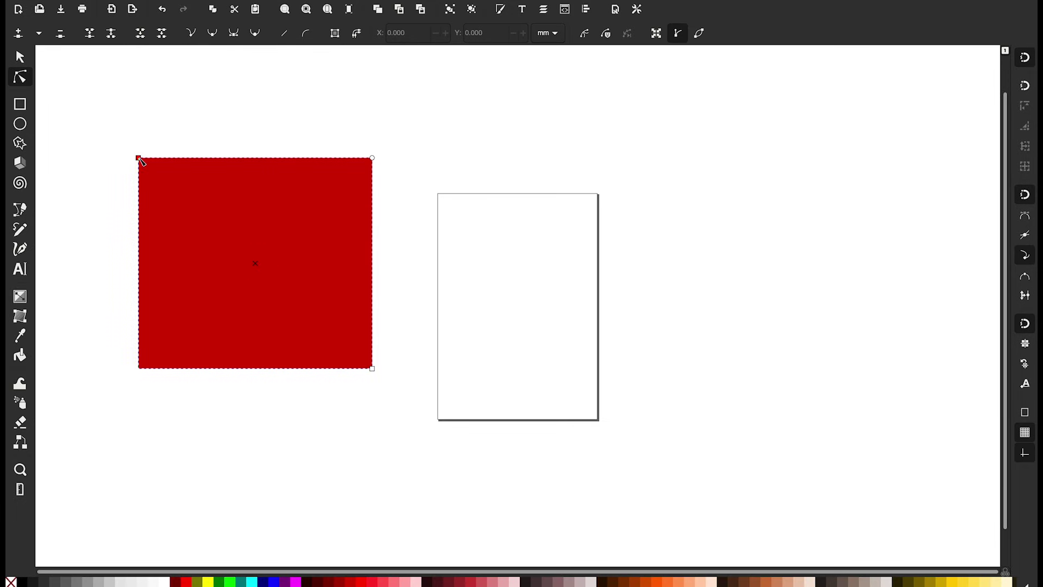
key("ctrl+z")
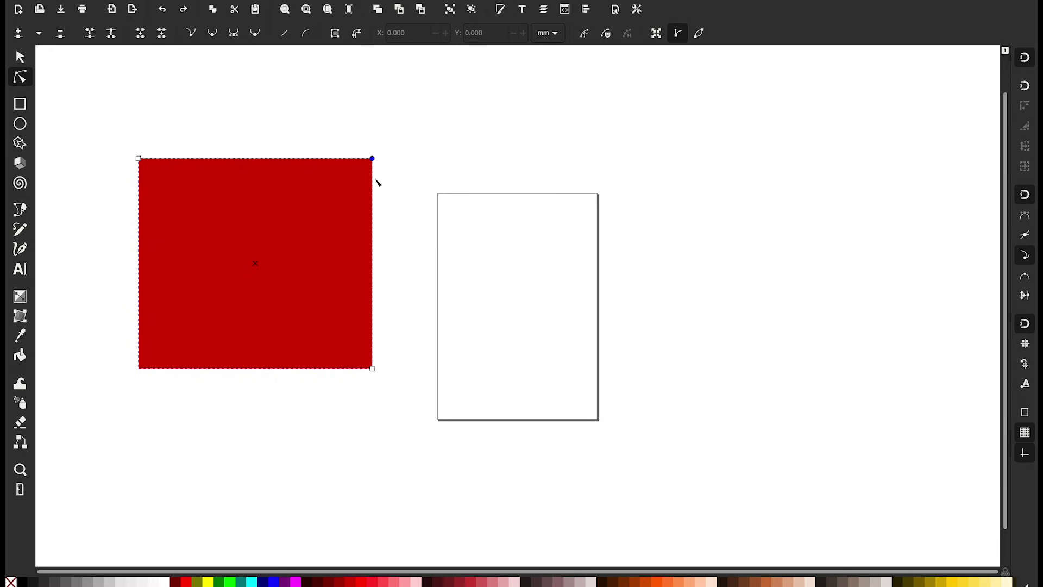
left_click_drag(370, 165, 308, 243)
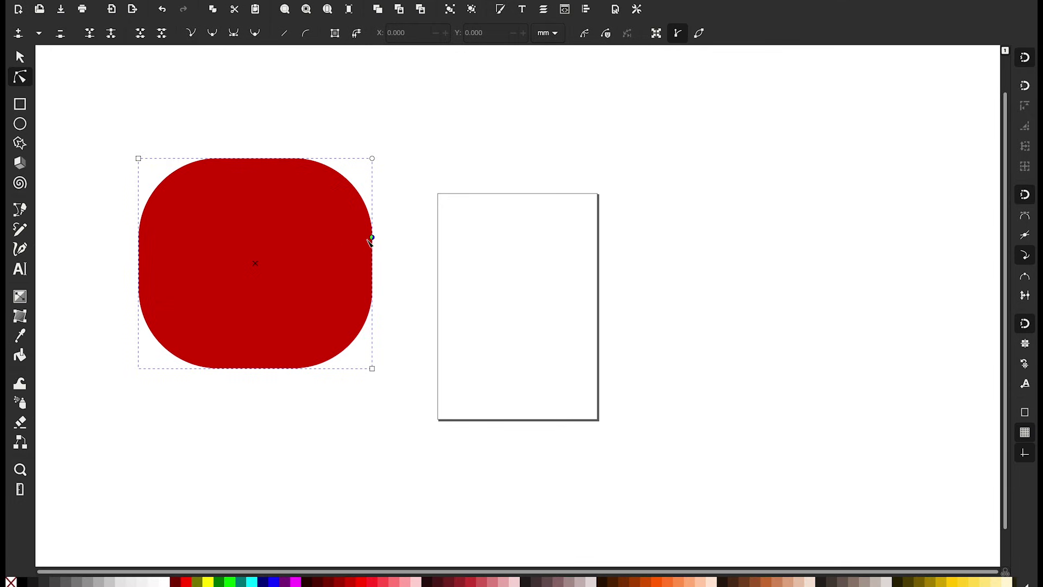
right_click(369, 239)
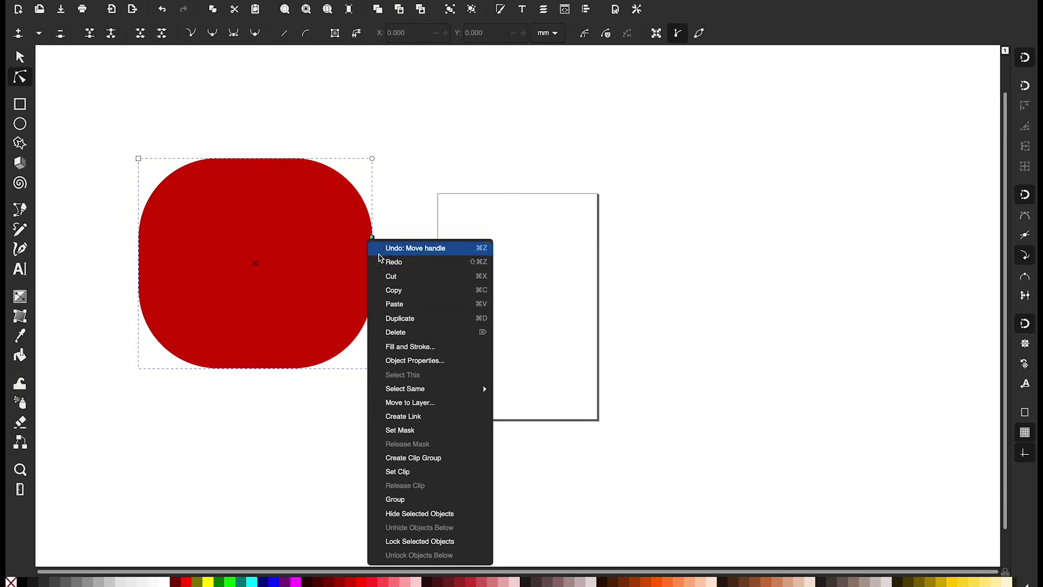
Step: Give the red shape a flat dark blue outline colour with blue value 137
left_click(453, 366)
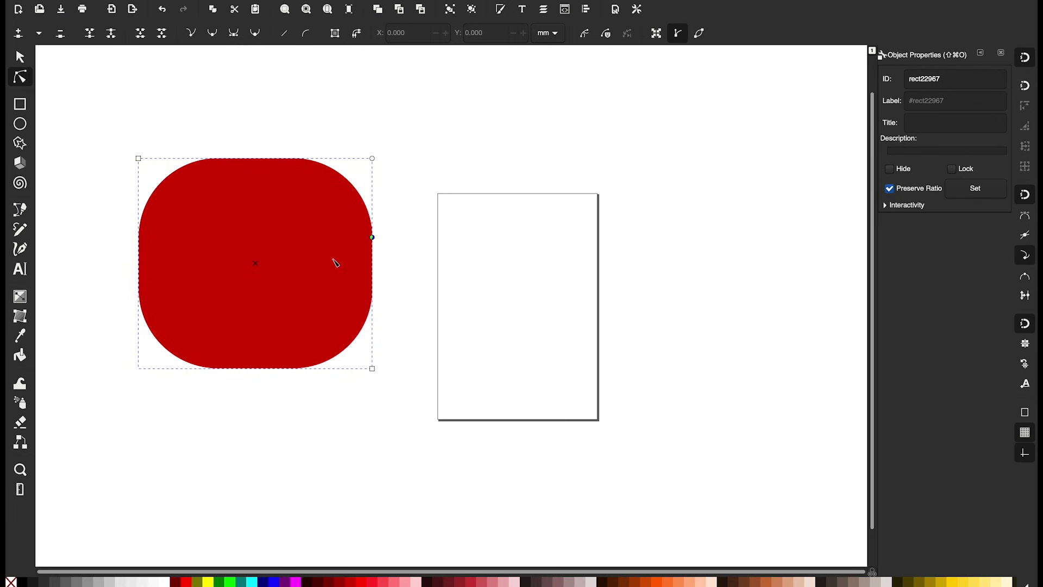
right_click(335, 263)
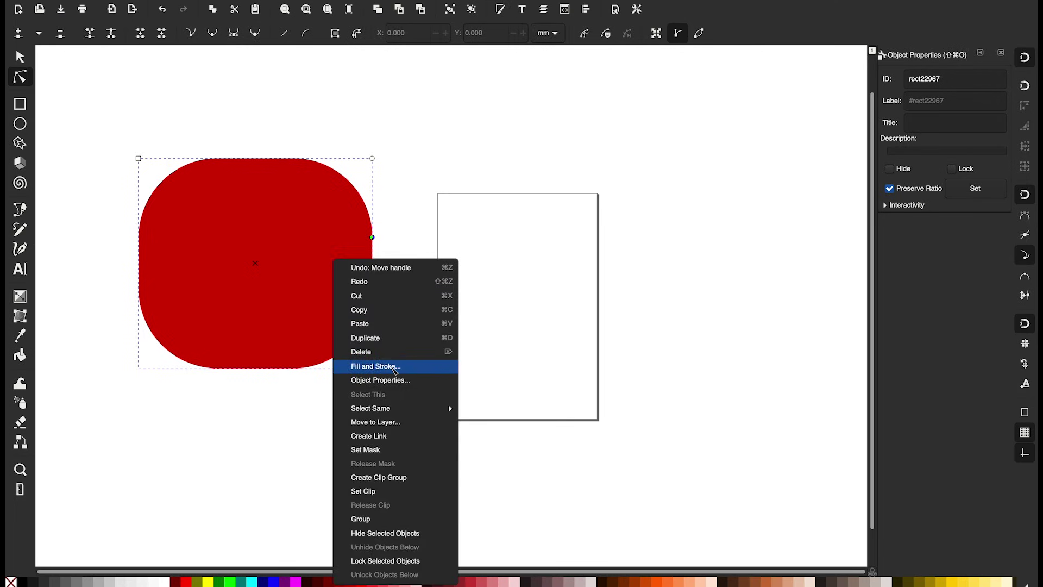
left_click(394, 369)
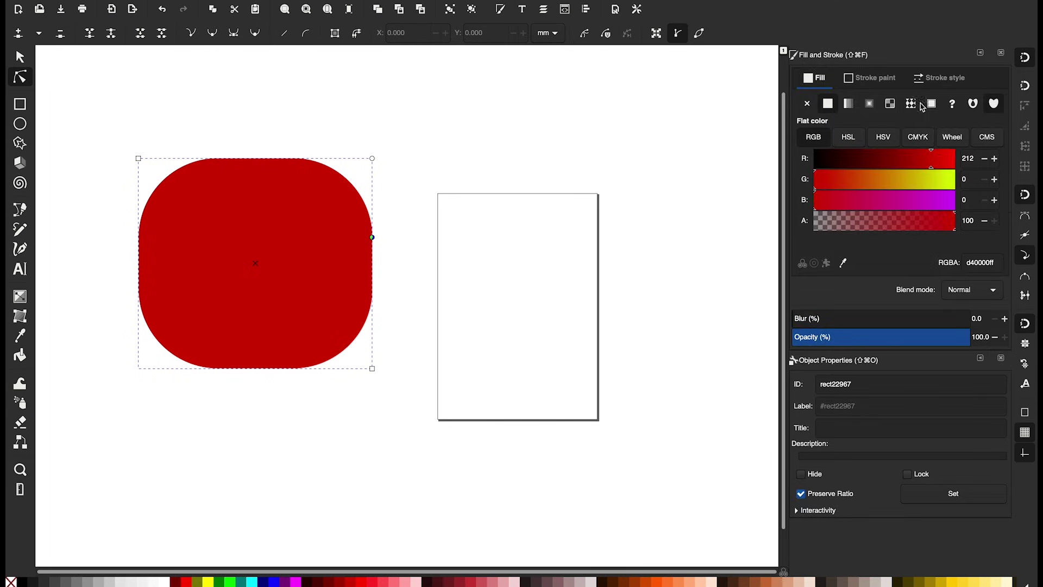
left_click(875, 80)
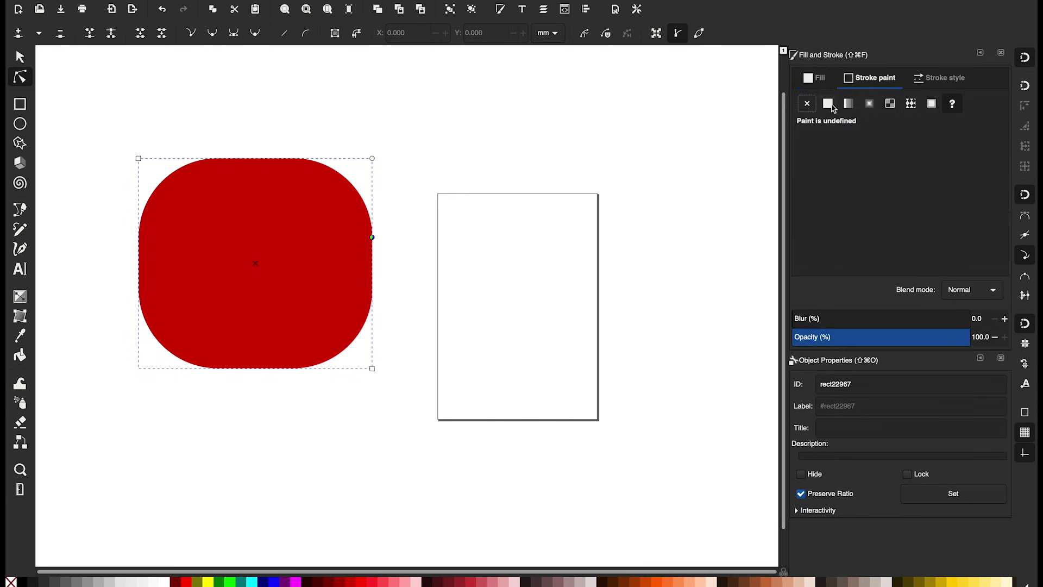
left_click(827, 106)
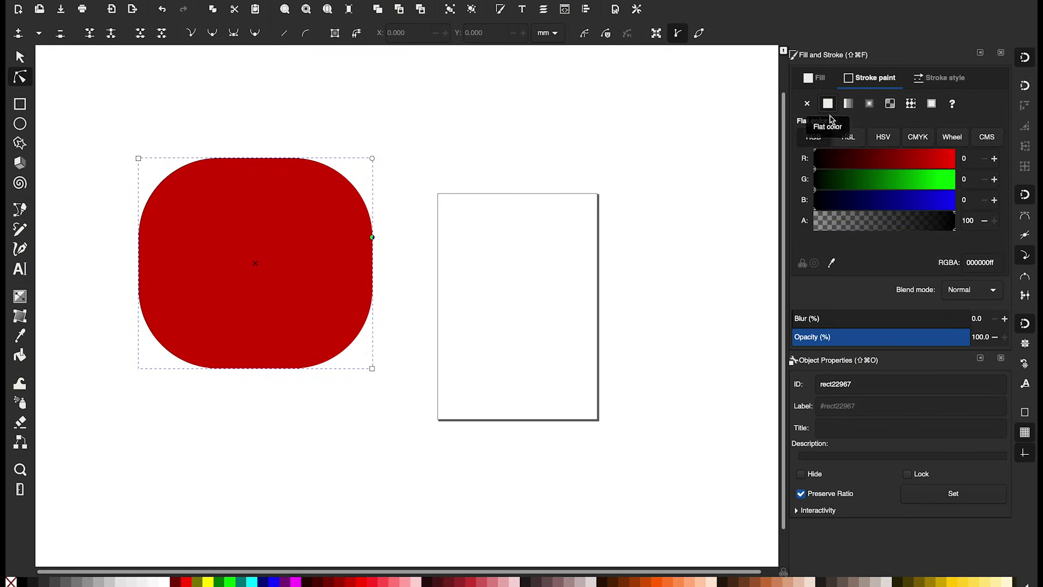
left_click(892, 204)
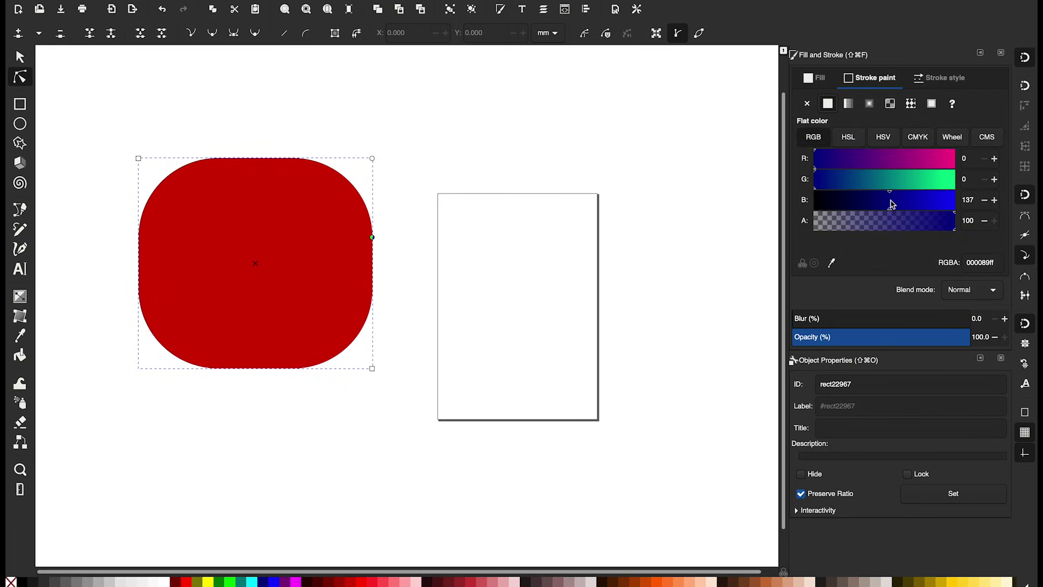
Step: Set the outline stroke width to 6 mm
left_click(939, 81)
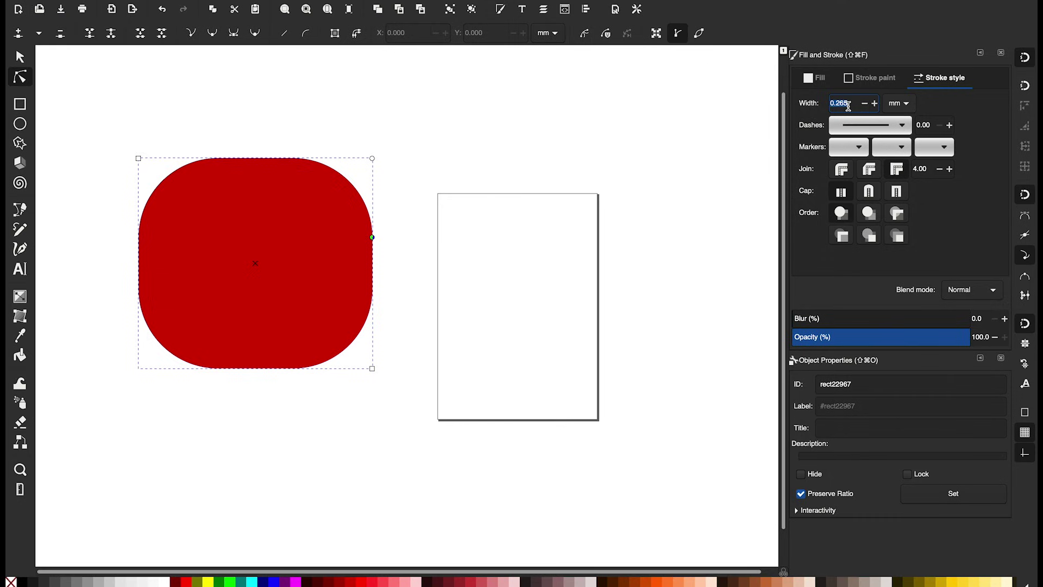
type("6")
key("Return")
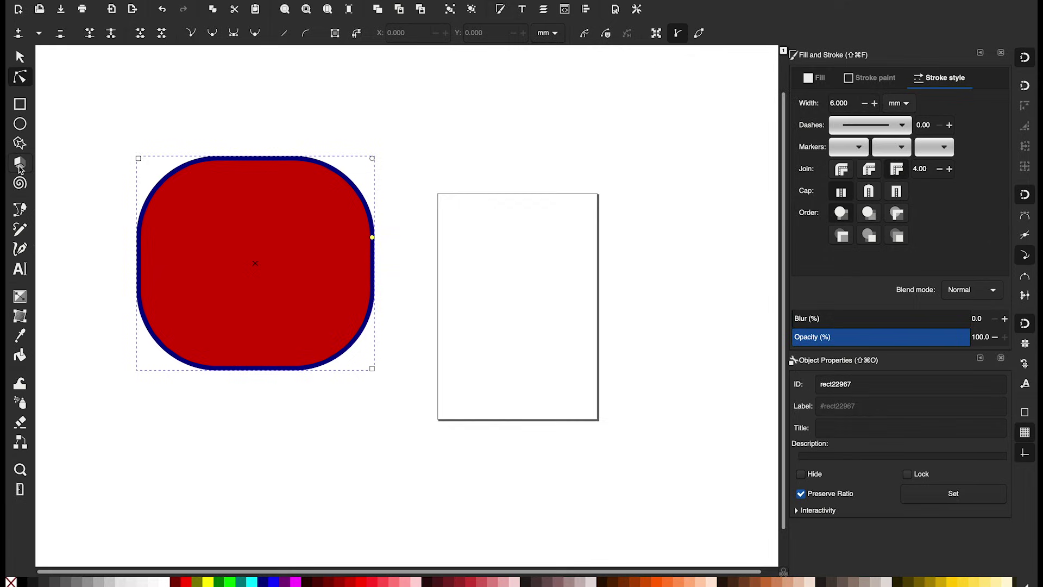
left_click(20, 165)
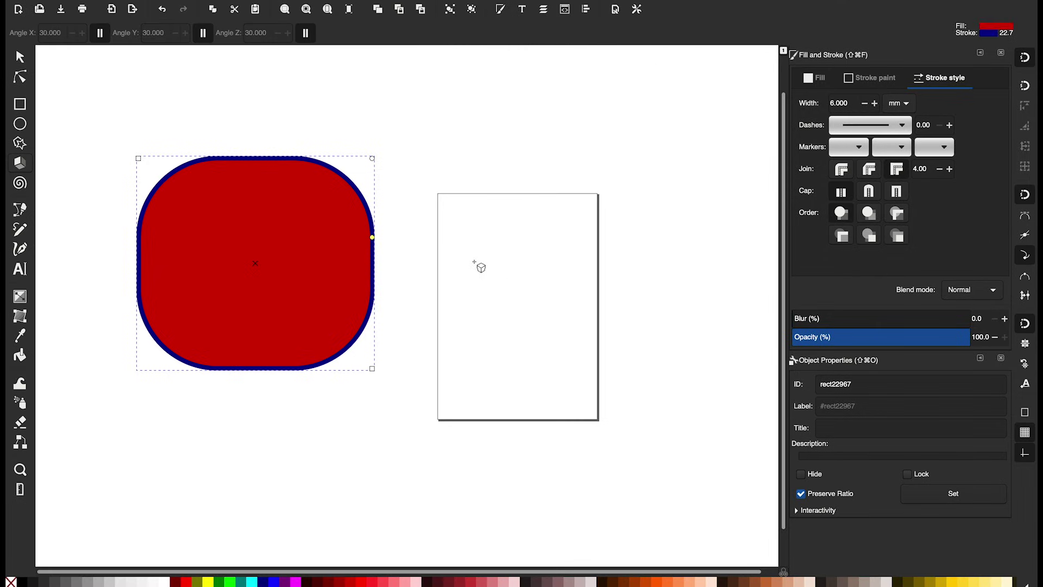
Step: Draw a 3D box on the blank page beside the red square
left_click_drag(474, 261, 530, 329)
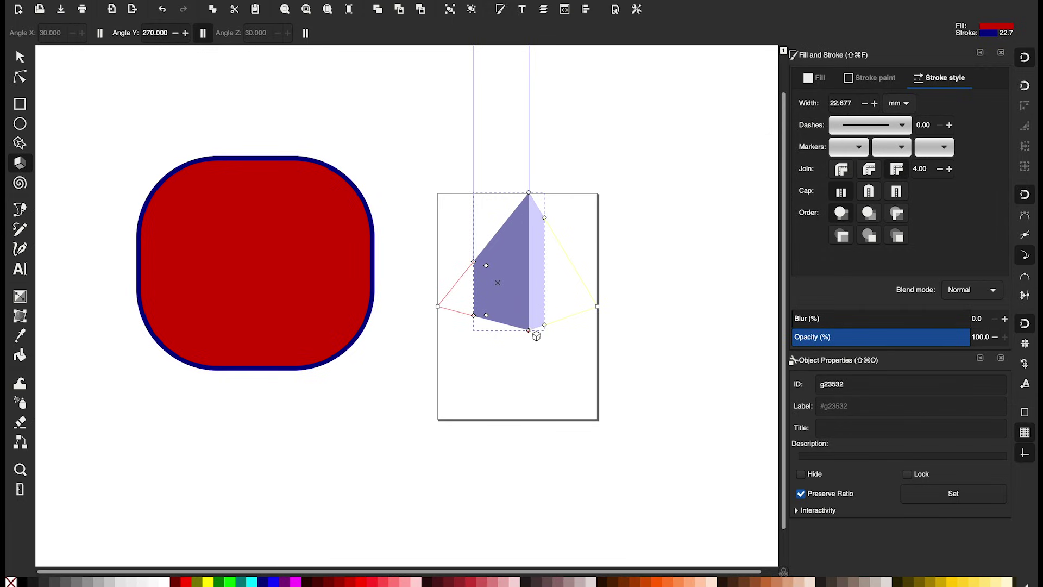
scroll(529, 330, "up", 3)
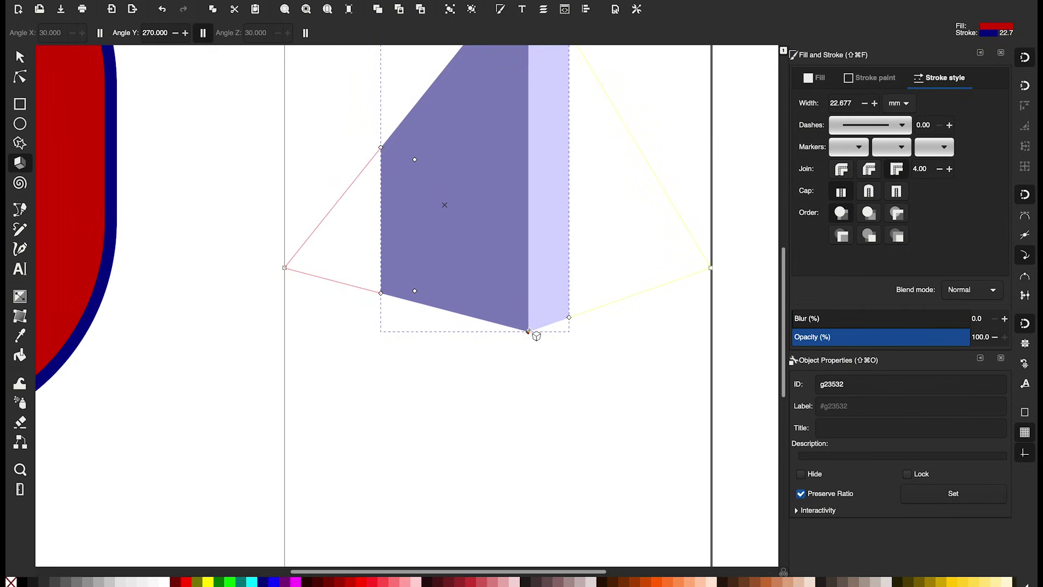
scroll(537, 336, "up", 3)
scroll(536, 335, "right", 2)
scroll(537, 336, "up", 1)
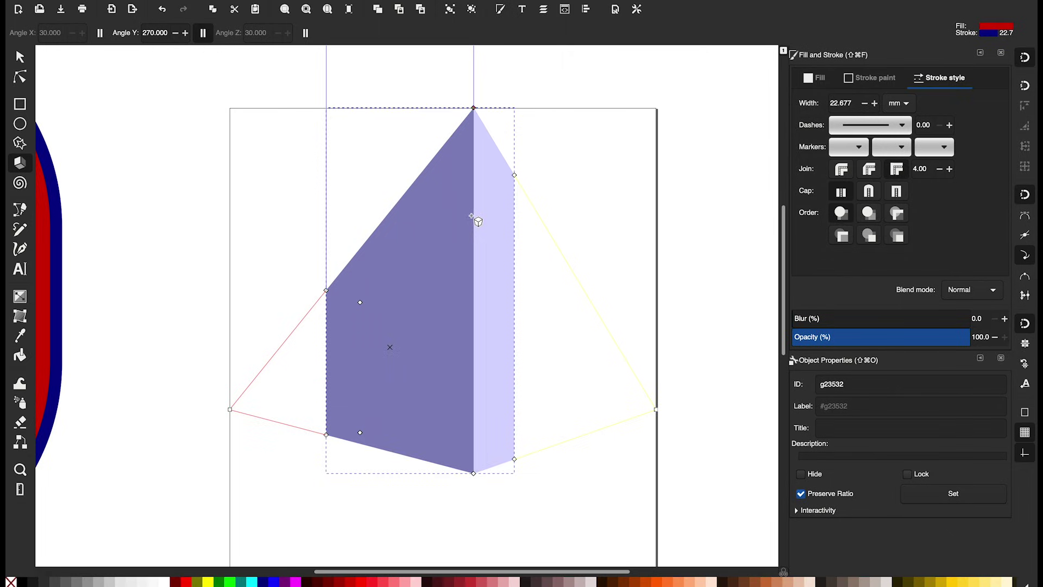
Step: Lower the box's top and widen its right face, then restore the door-shaped face
left_click_drag(474, 107, 471, 216)
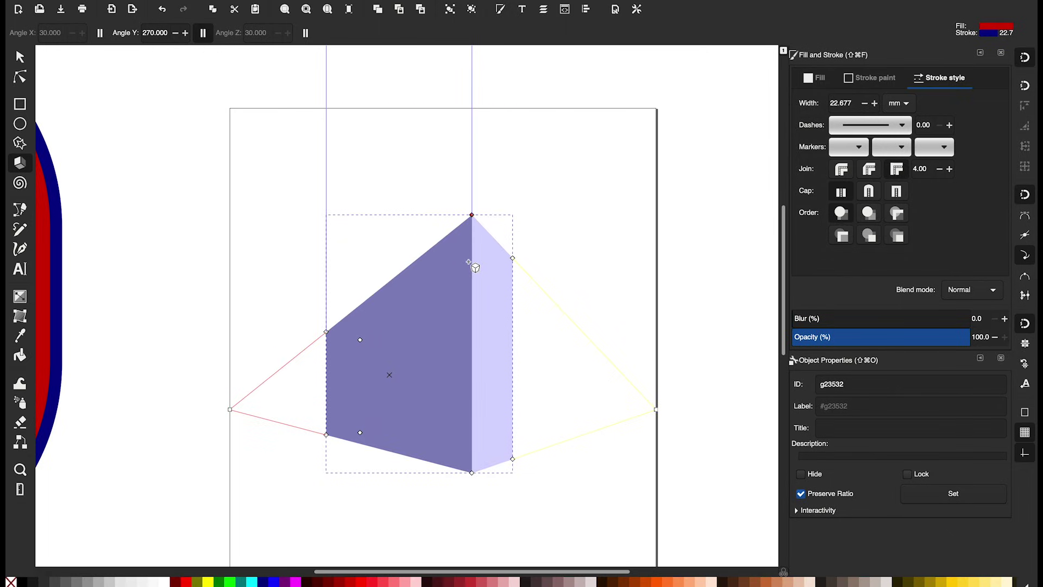
left_click_drag(468, 262, 468, 261)
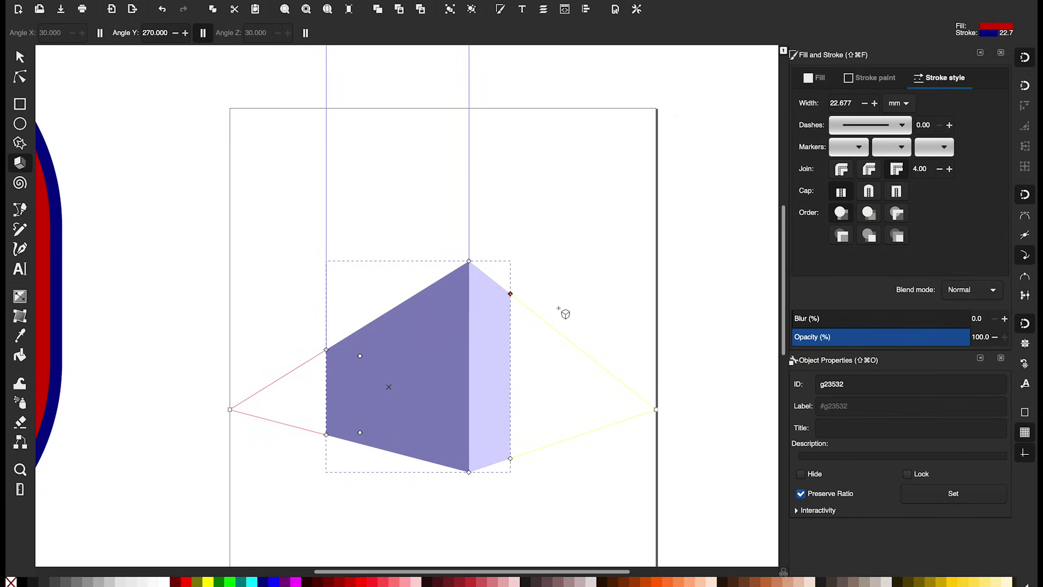
left_click_drag(565, 313, 608, 333)
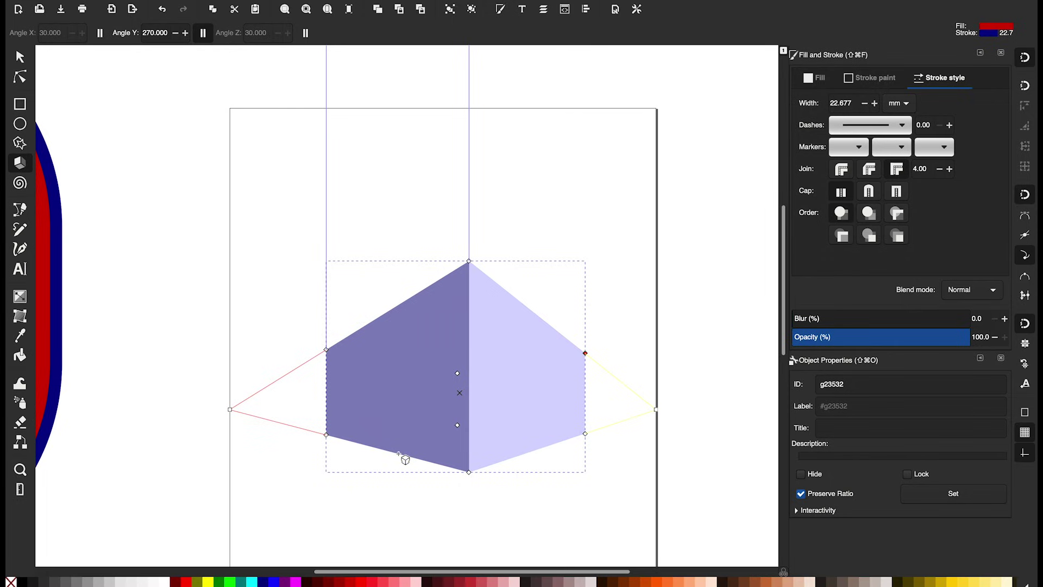
key("super+shift+z")
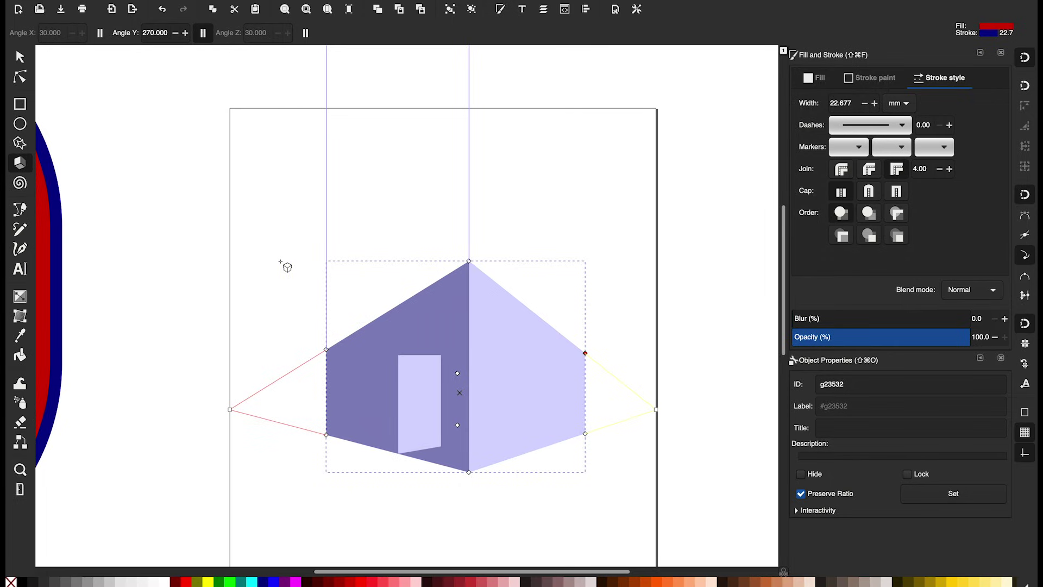
Step: Redo the tall 3D box over the left wall, then undo the last change
key("super+shift+z")
key("super+shift+z")
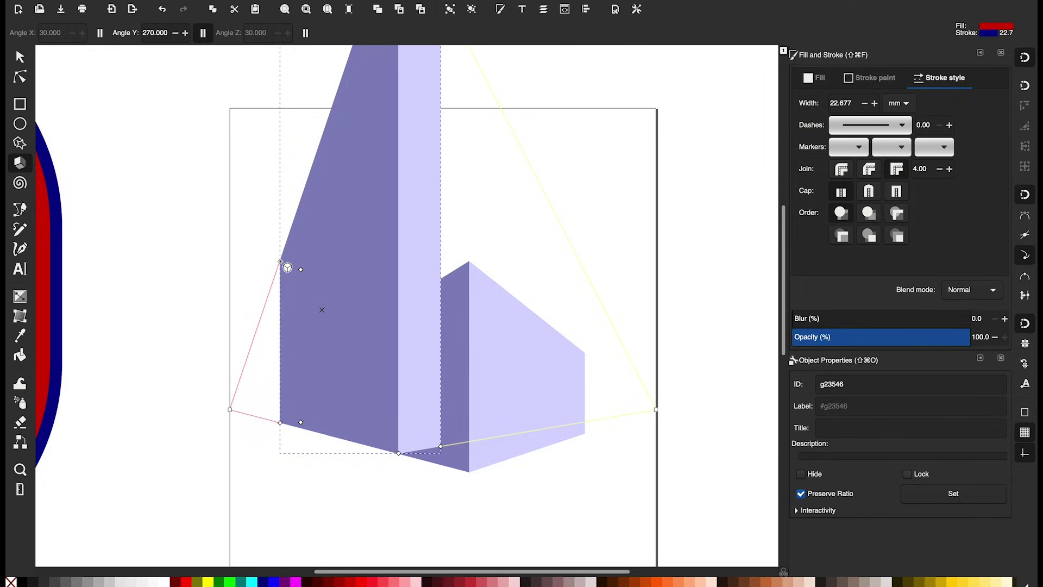
key("super+z")
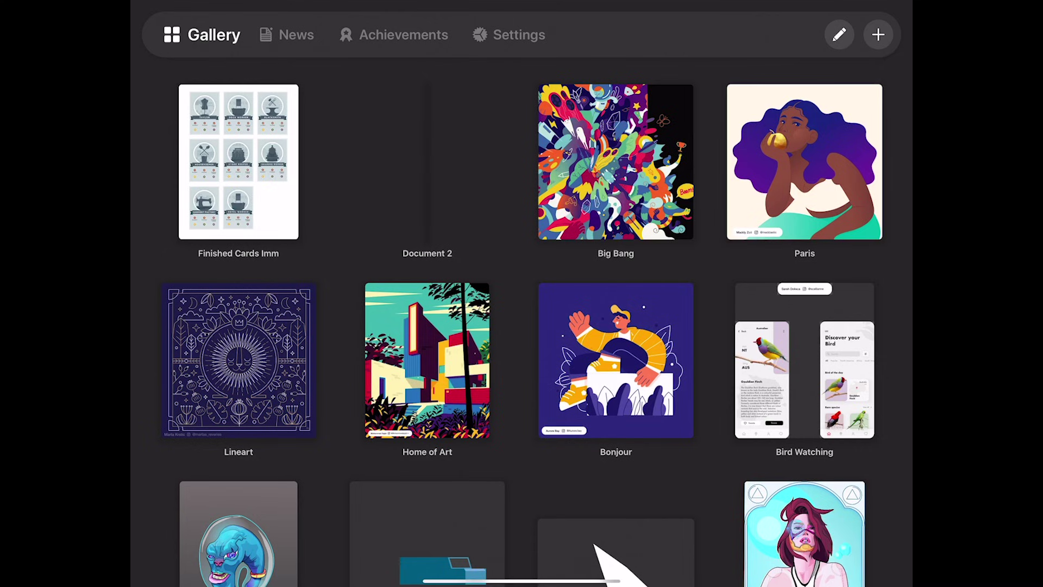
Step: Scroll through the Vectornator Gallery and open the character-cards document
scroll(521, 320, "down", 5)
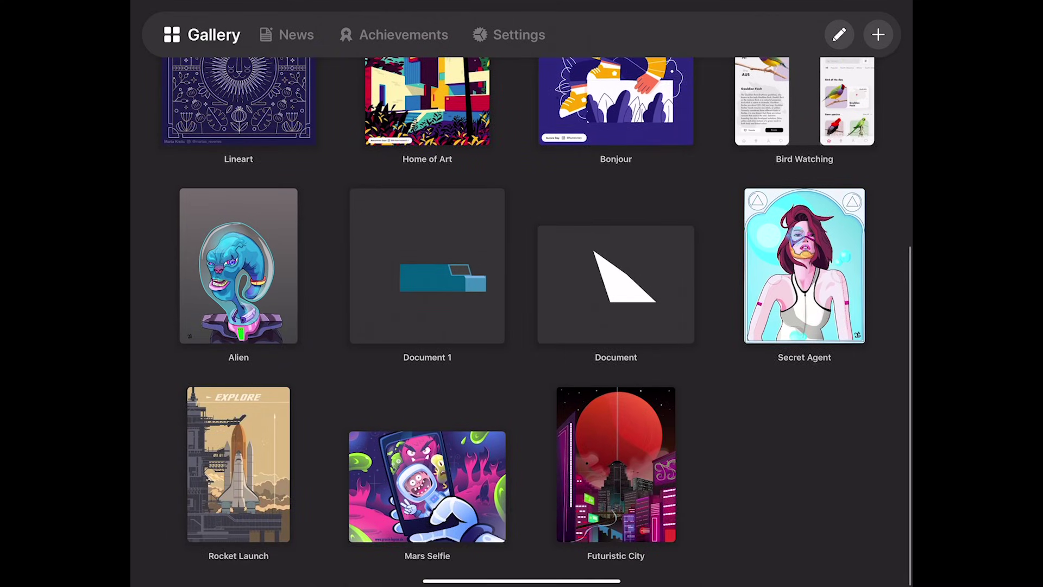
scroll(522, 320, "up", 5)
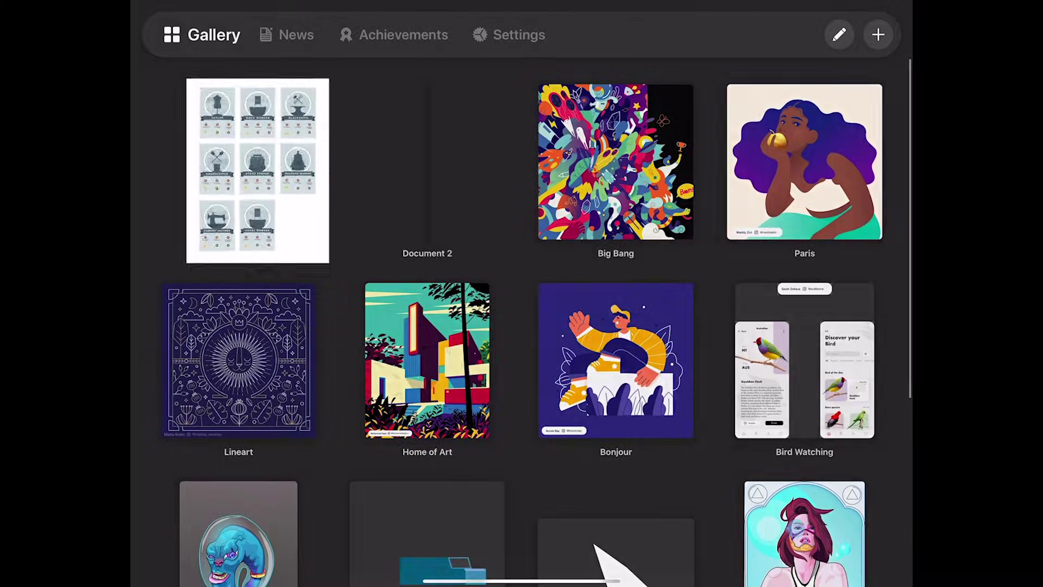
left_click(258, 170)
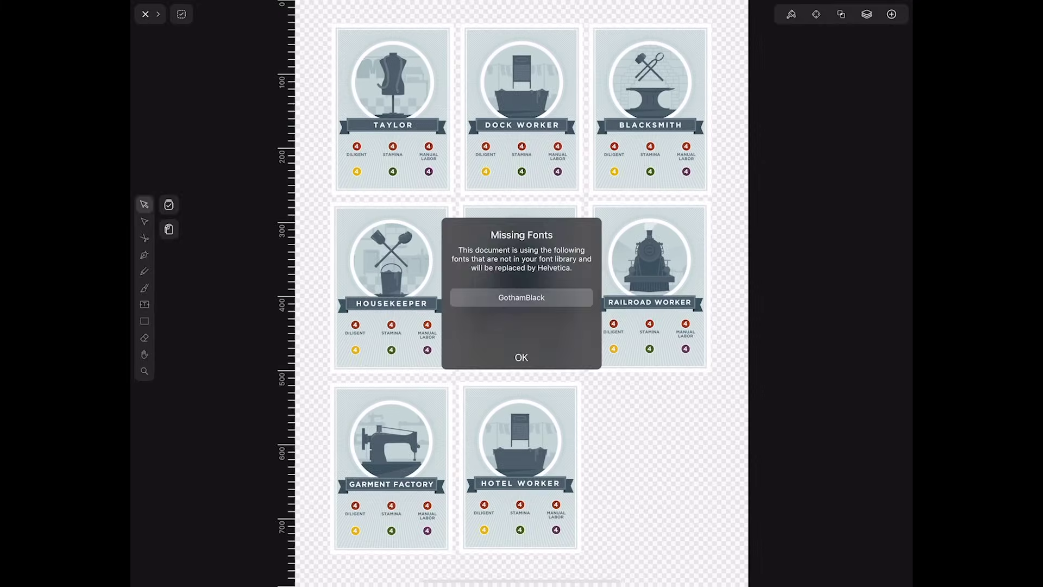
Step: Accept the GothamBlack-to-Helvetica font substitution and zoom in on the TAYLOR card
key("Return")
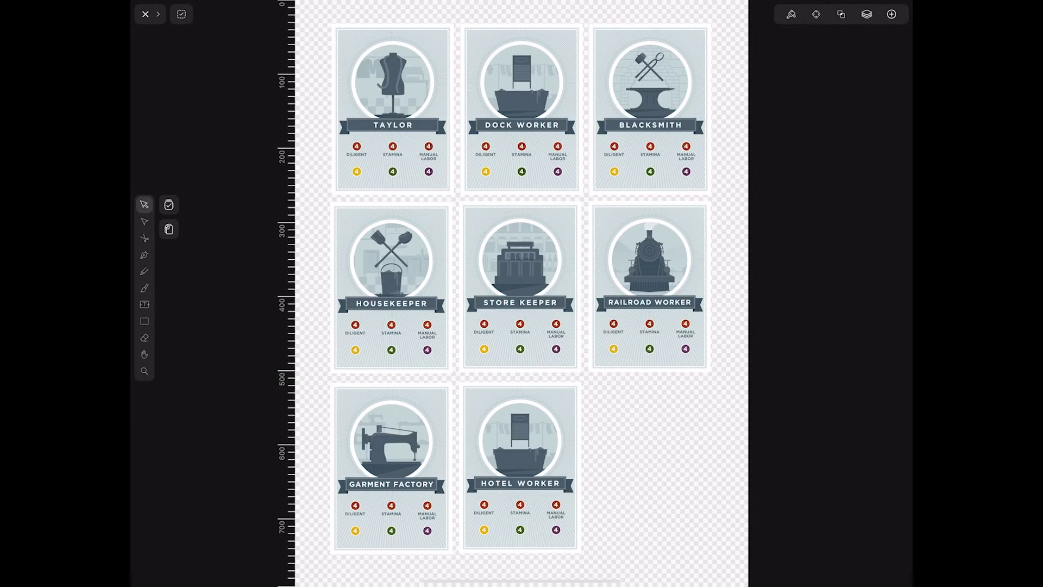
scroll(457, 163, "up", 5)
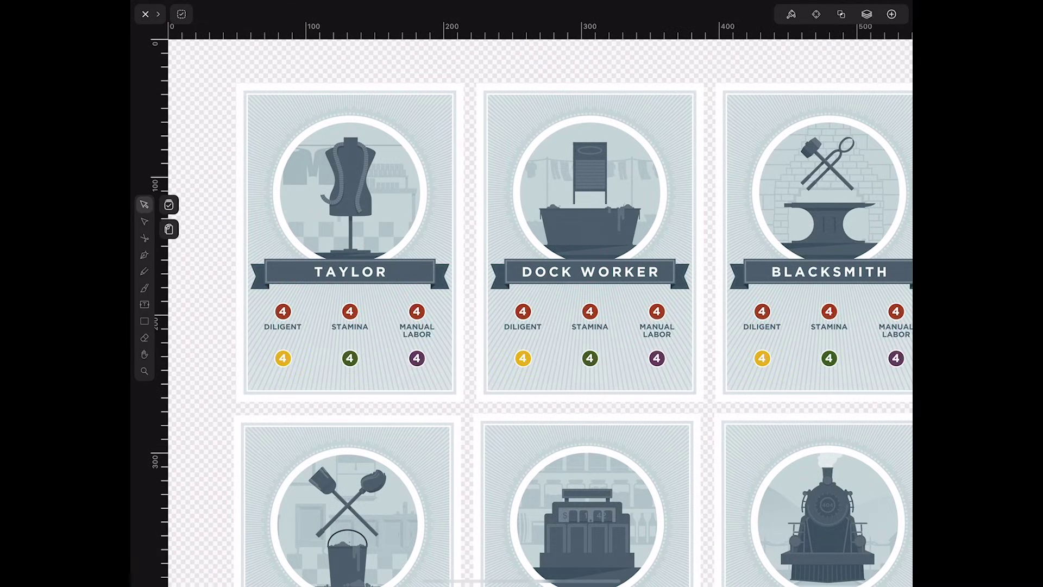
scroll(287, 116, "up", 5)
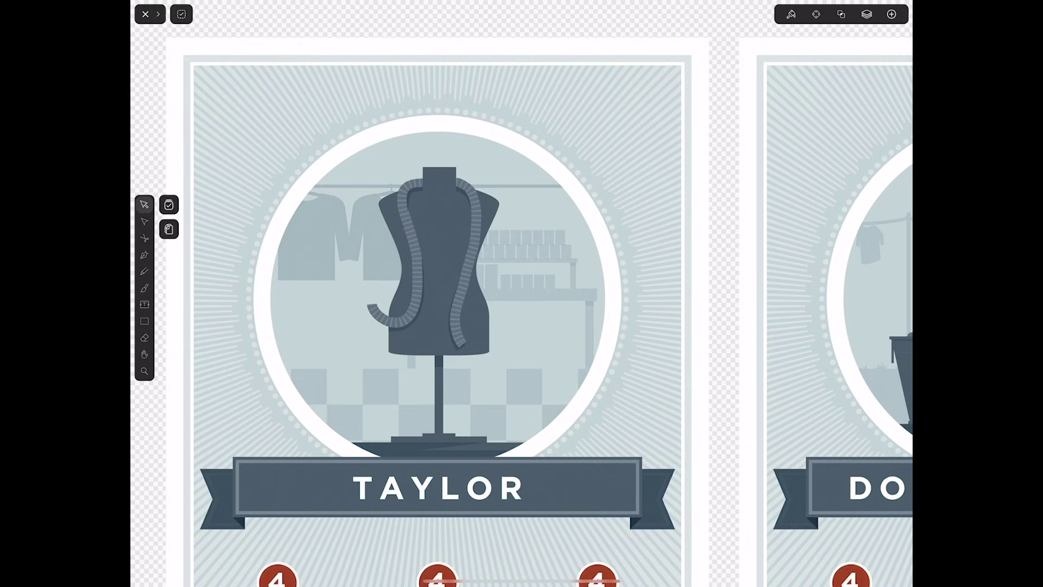
Step: Expand the document toolbar and briefly open and close the Canvas settings
left_click(158, 14)
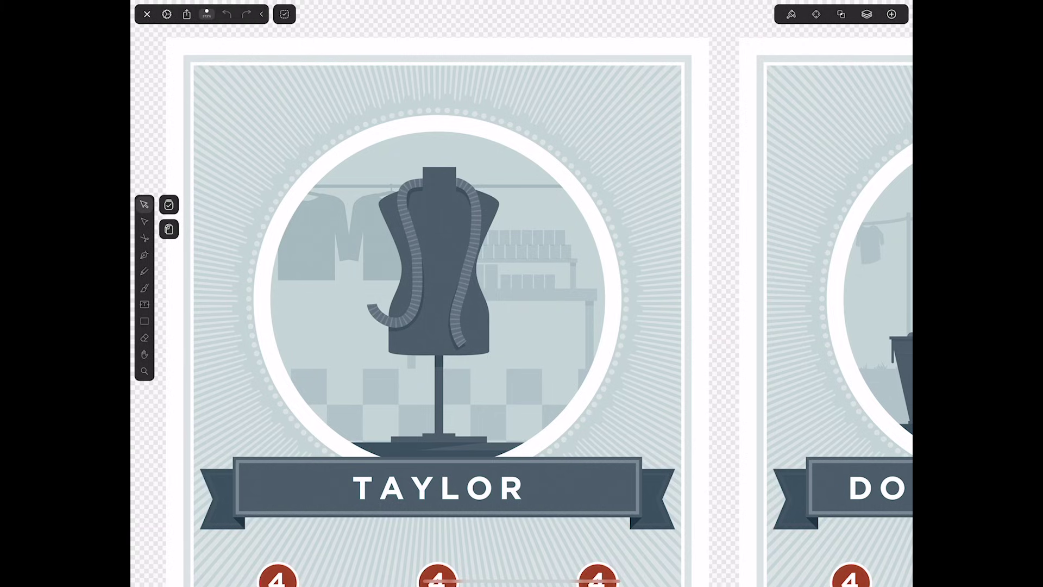
left_click(167, 14)
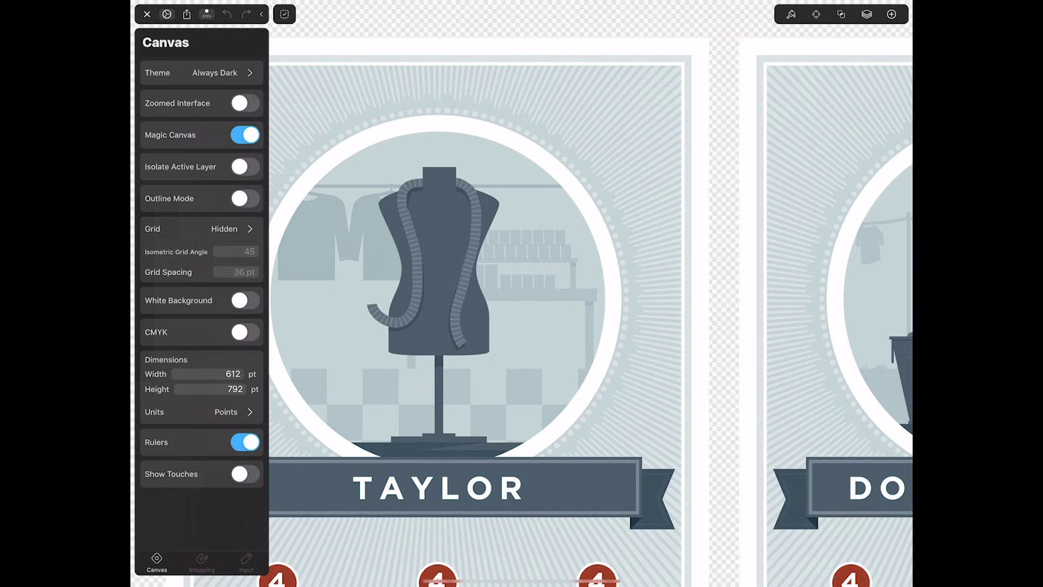
key("Escape")
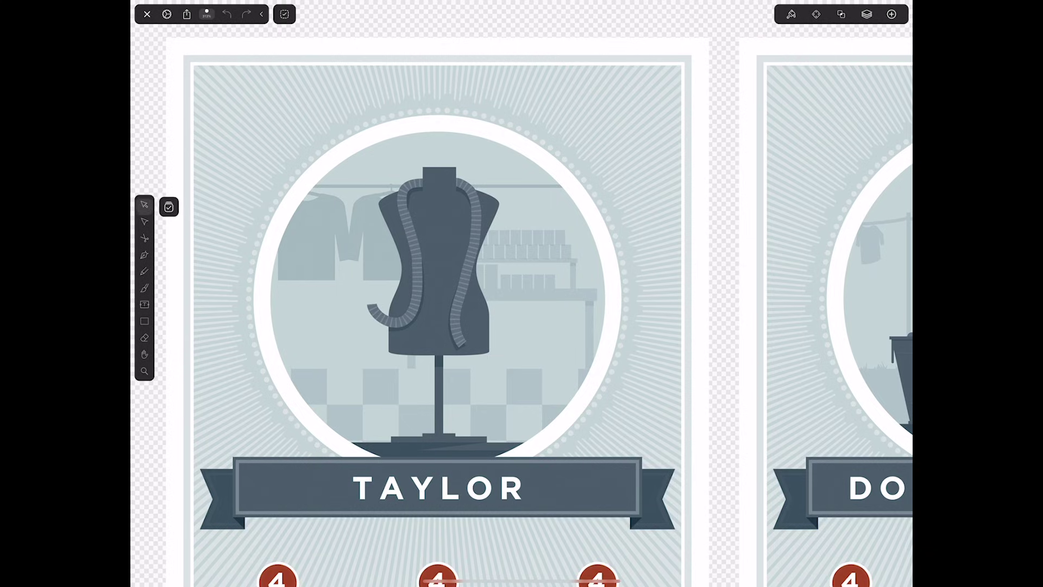
left_click(144, 221)
Step: Draw a white four-cornered pen shape over the TAYLOR card, then delete it
left_click(144, 254)
left_click(158, 127)
left_click(425, 36)
left_click(504, 202)
left_click(279, 307)
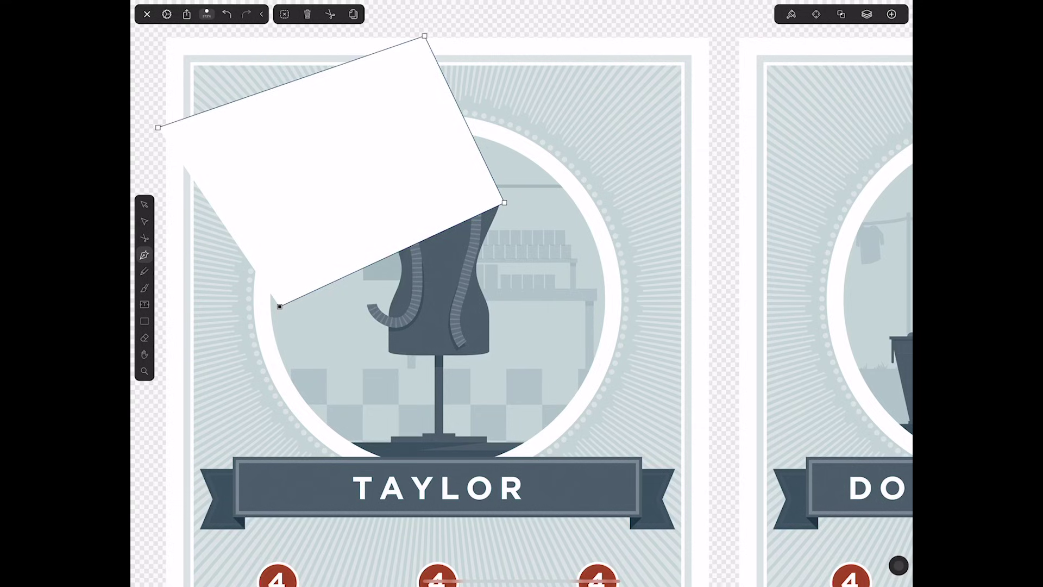
left_click(157, 128)
left_click(307, 14)
left_click(308, 14)
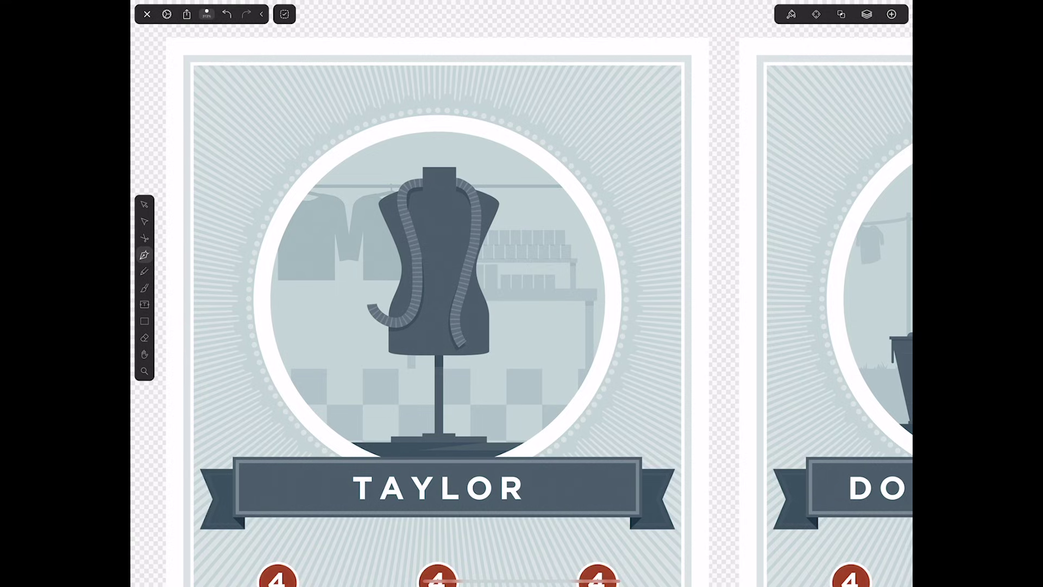
Step: Sketch a white freehand pencil shape over the mannequin, then select and delete it
left_click(145, 271)
mouse_move(248, 312)
left_mouse_down()
mouse_move(298, 143)
mouse_move(523, 158)
mouse_move(521, 354)
mouse_move(325, 382)
mouse_move(274, 326)
left_mouse_up()
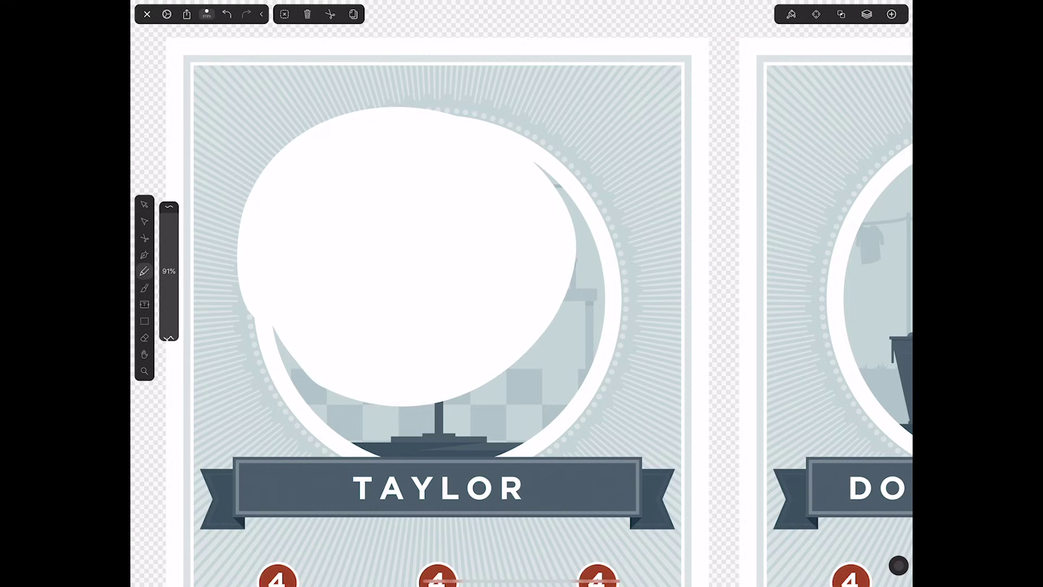
left_click(145, 204)
left_click(406, 255)
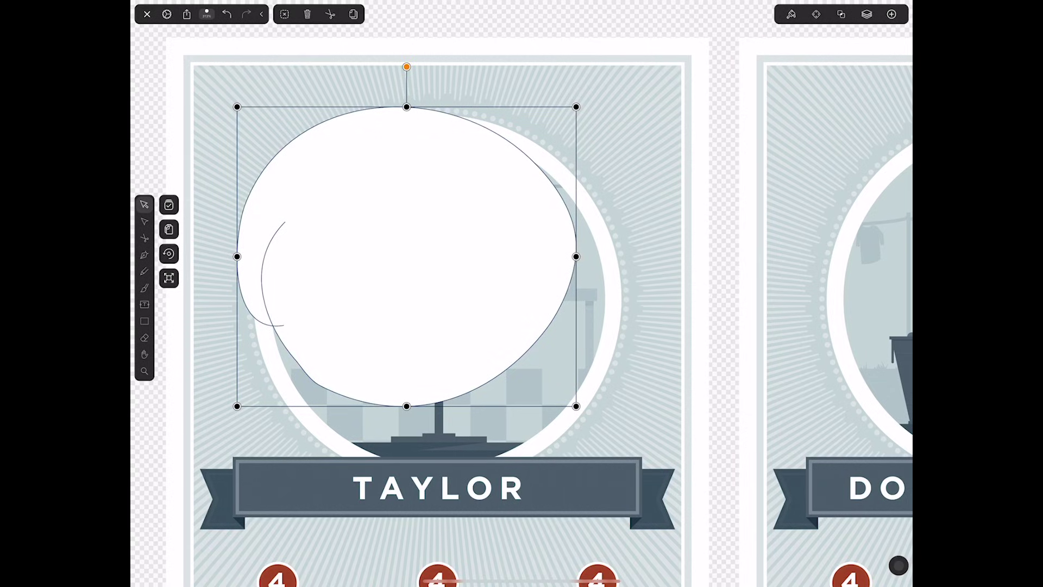
key("Delete")
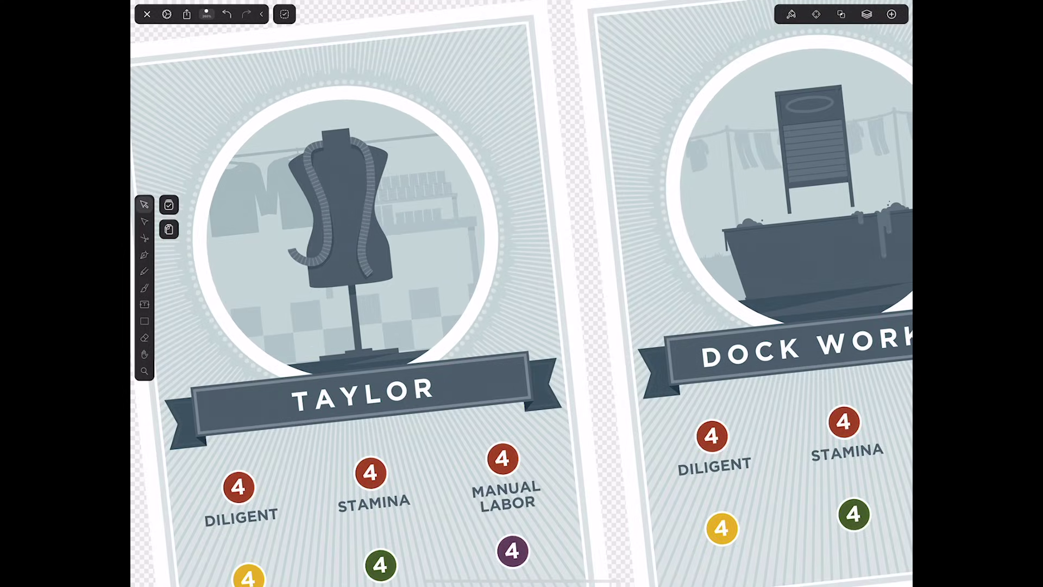
key("z")
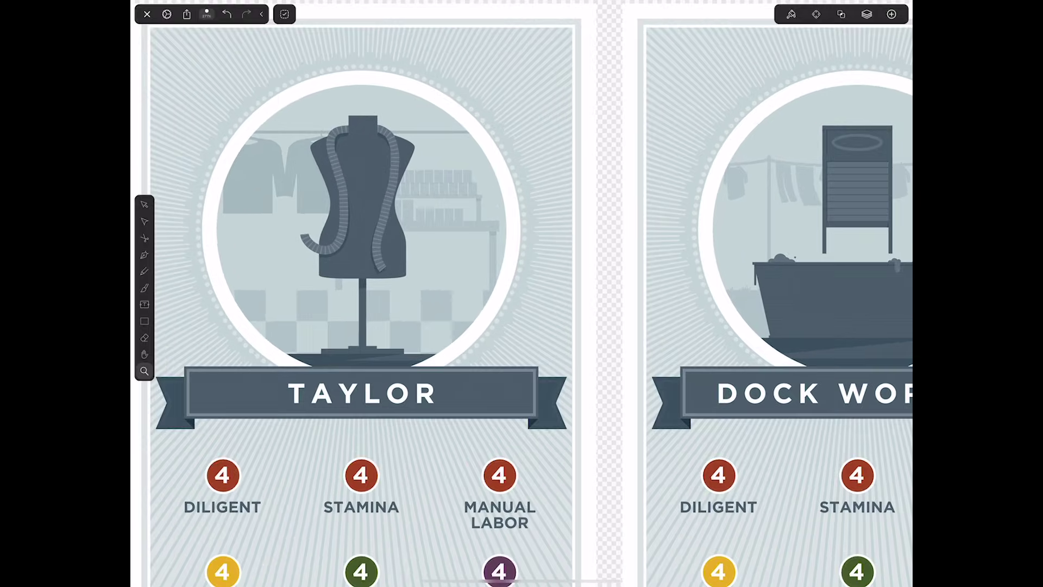
scroll(326, 217, "up", 5)
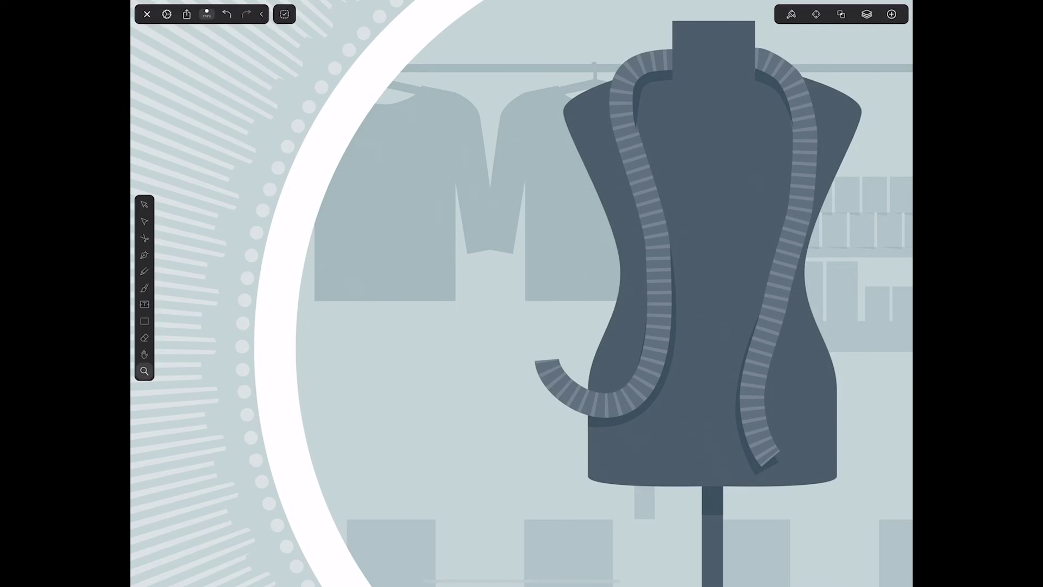
scroll(522, 293, "down", 5)
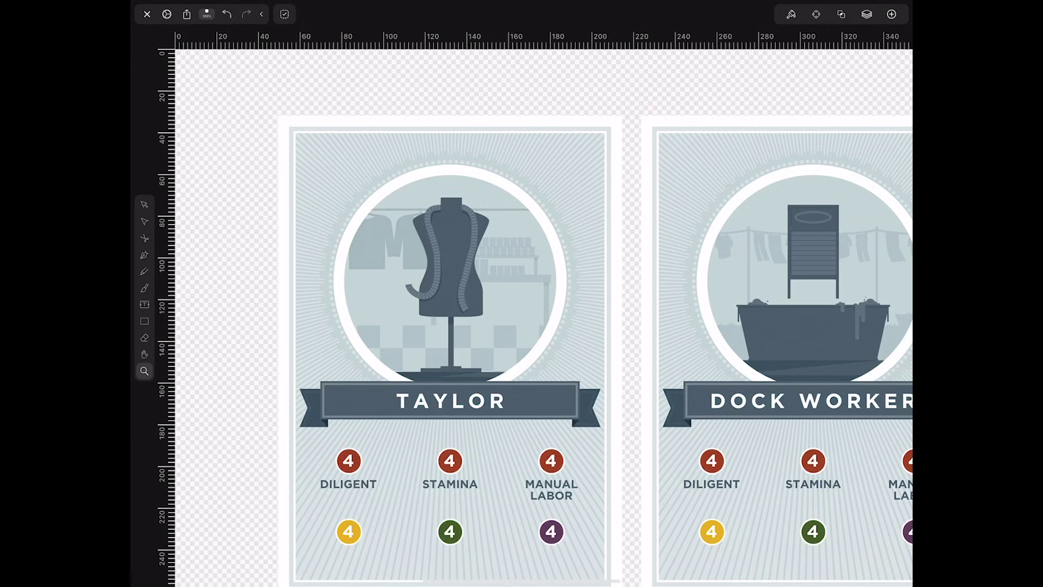
left_click(790, 14)
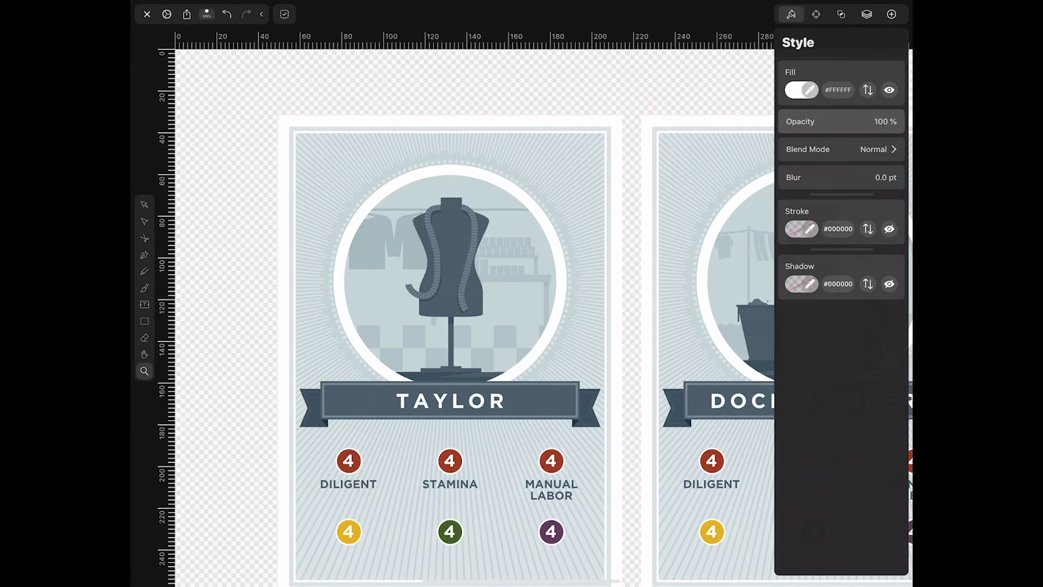
Step: Draw a large circle over the TAYLOR card's top and fill it deep green #0F7352
left_click(145, 321)
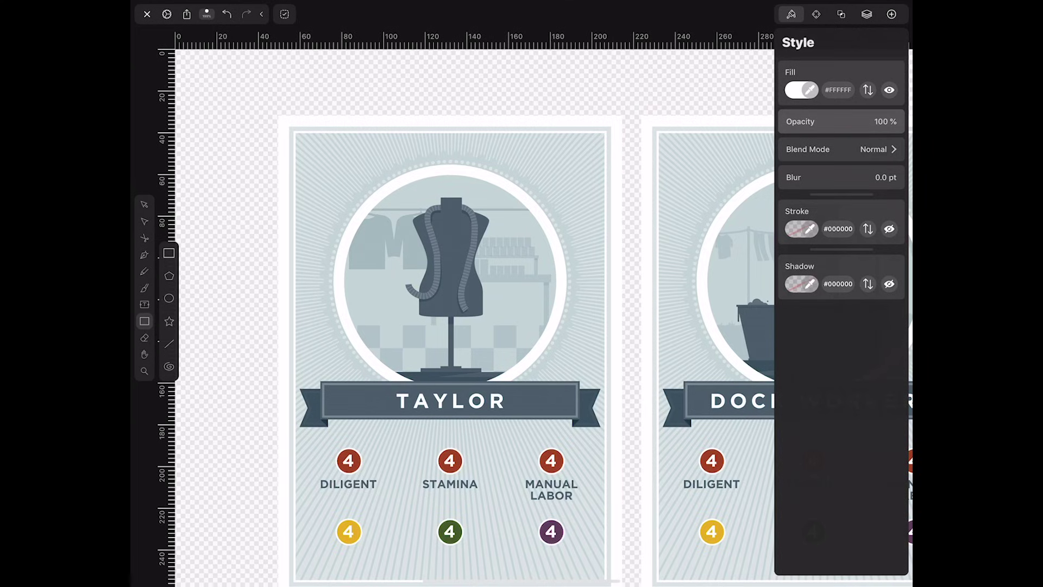
left_click_drag(222, 80, 483, 353)
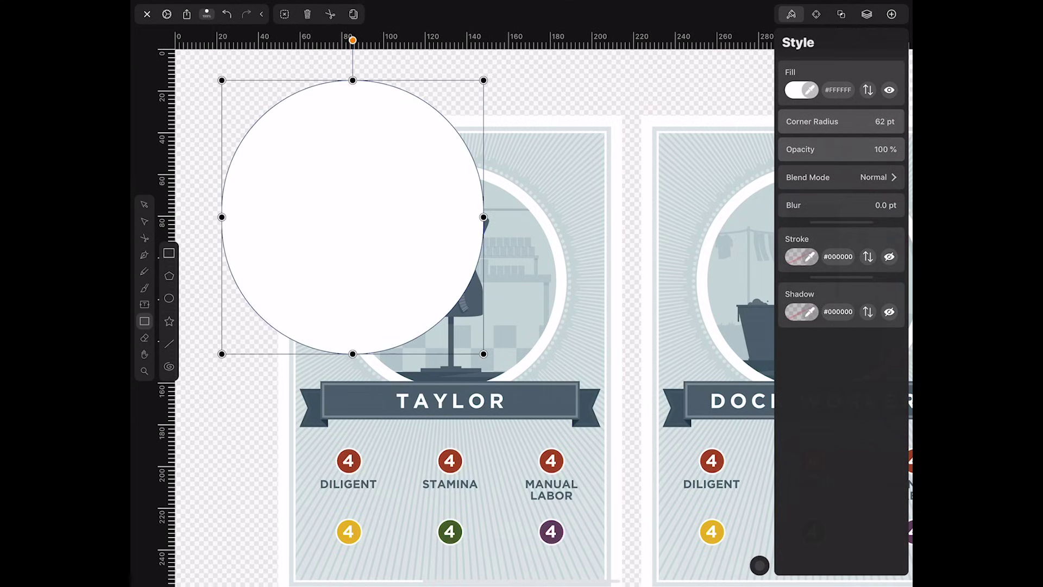
left_click(801, 90)
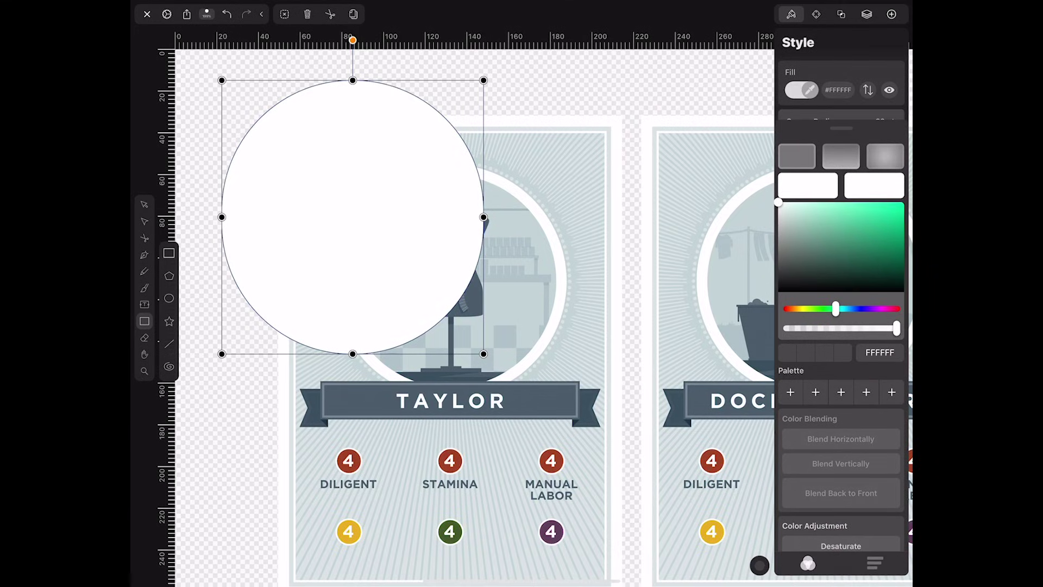
left_click_drag(827, 250, 904, 202)
left_click(887, 251)
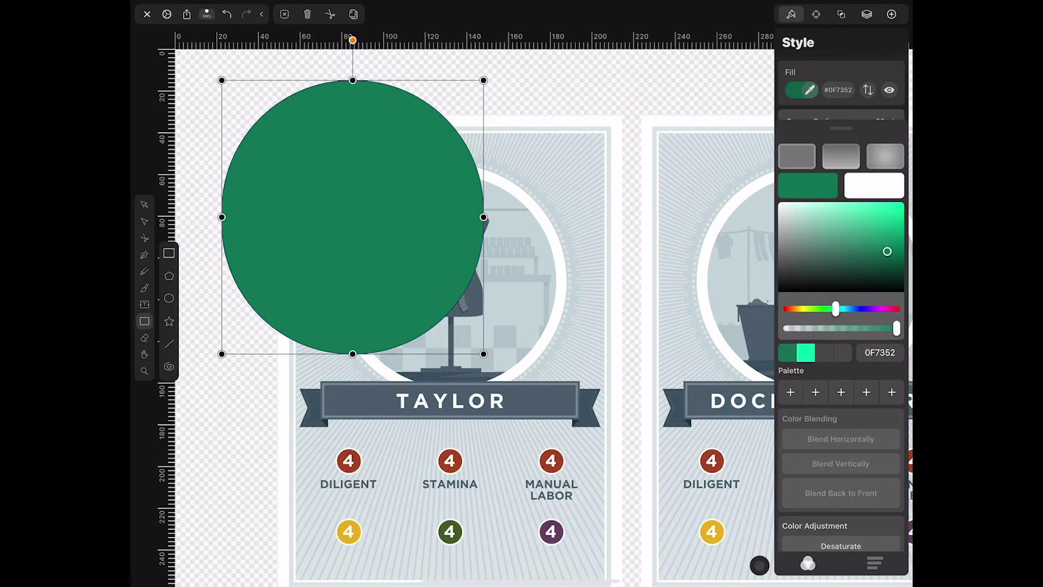
left_click(816, 14)
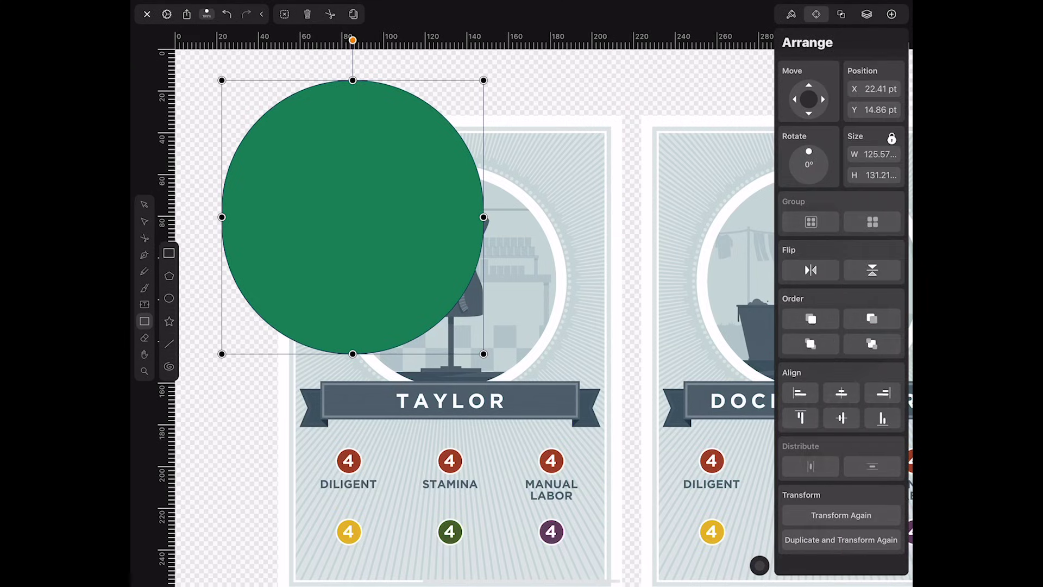
Step: Show the Layers list and expand the Untitled layer to reveal the circle's Rectangle layer
key("z")
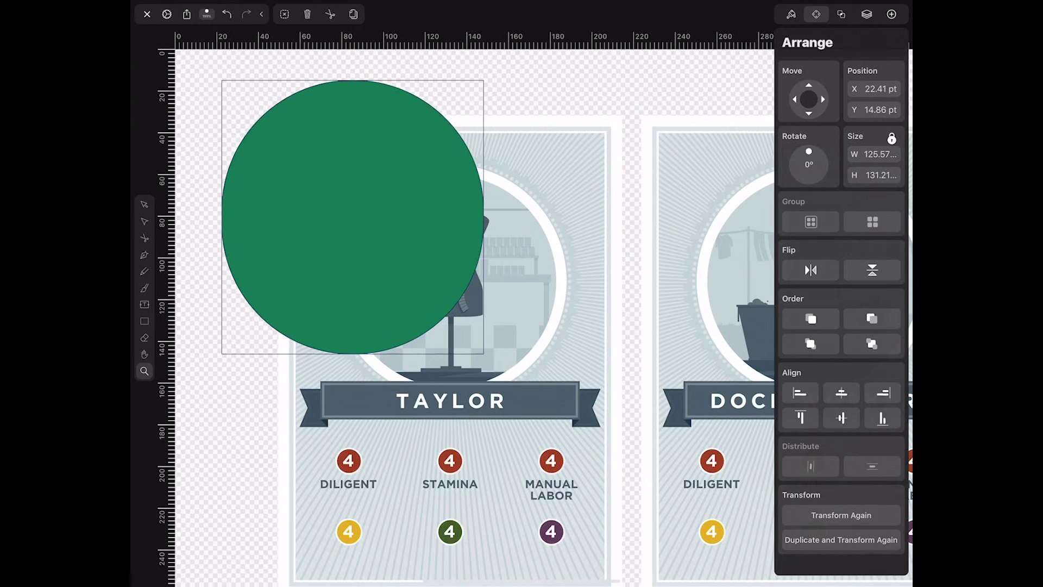
left_click(841, 14)
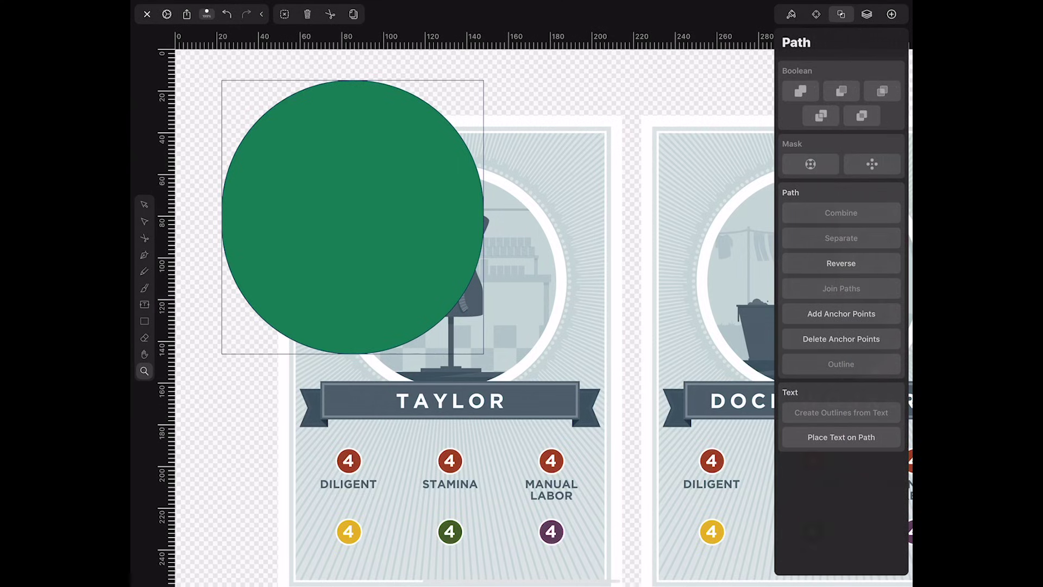
left_click(867, 14)
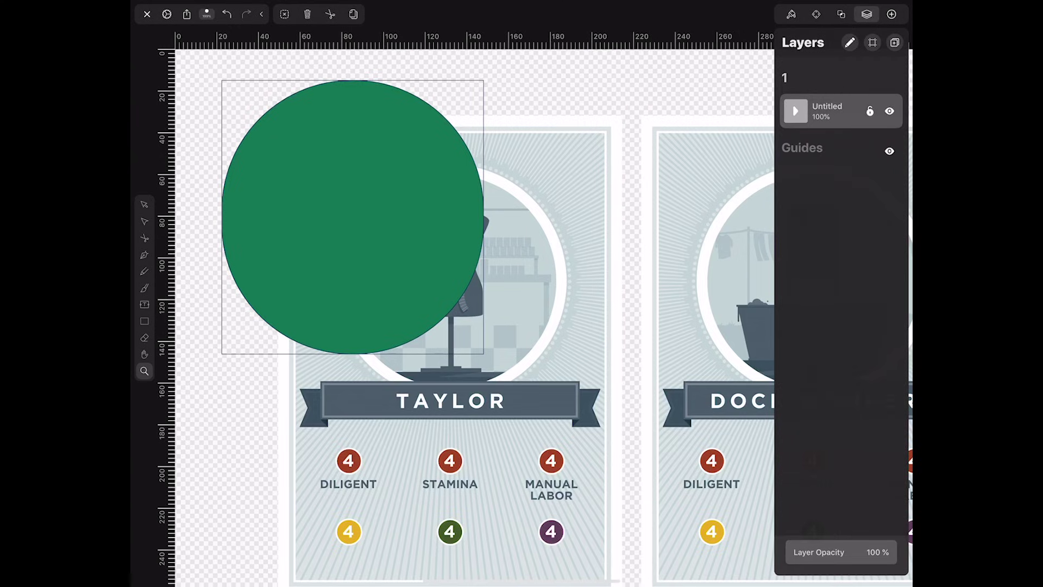
left_click(795, 111)
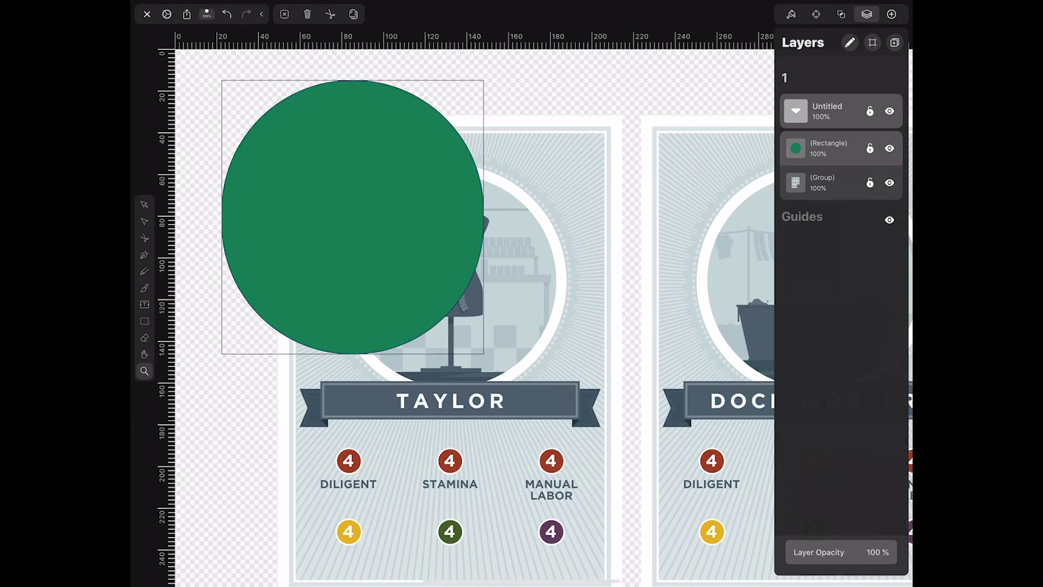
Step: Draw four green rounded shapes: DOCK WORKER circle, a between-cards shape, a pill over TAYLOR's stats, and an ellipse
left_click(145, 321)
left_click_drag(507, 124, 731, 326)
left_click_drag(483, 353, 663, 500)
left_click_drag(302, 427, 449, 536)
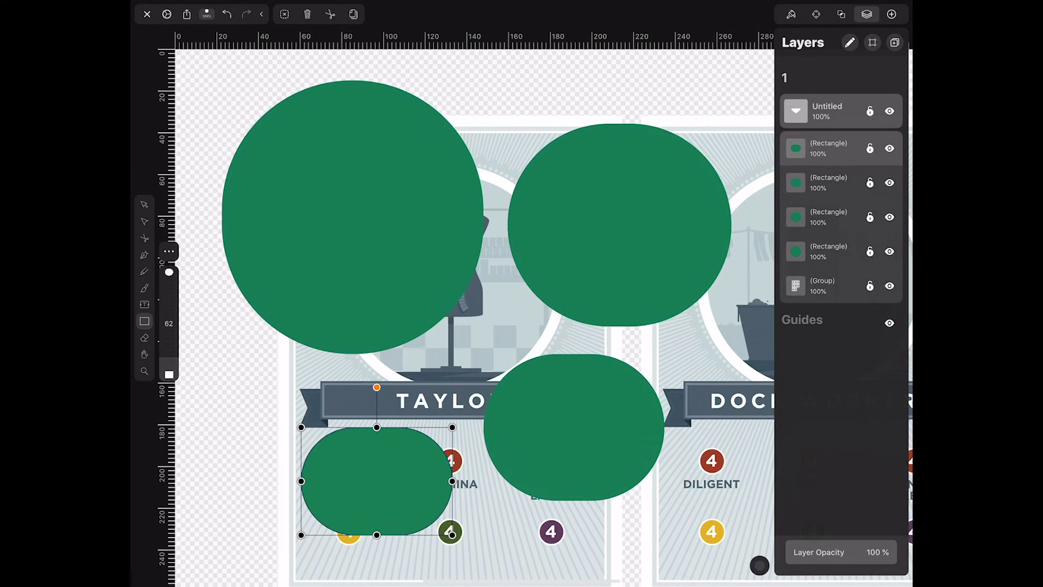
left_click(507, 80)
left_click_drag(507, 76, 652, 247)
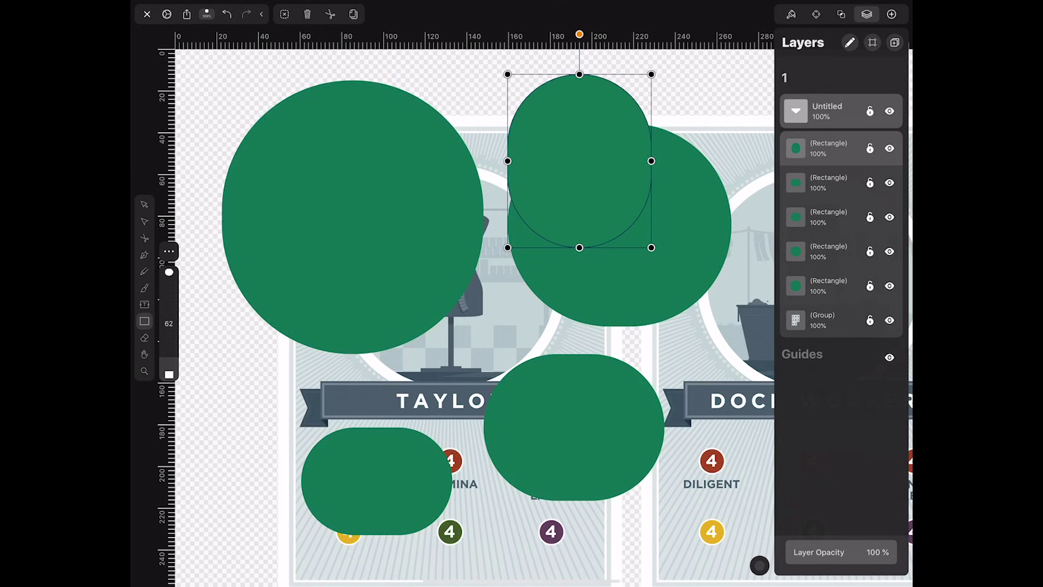
left_click(891, 14)
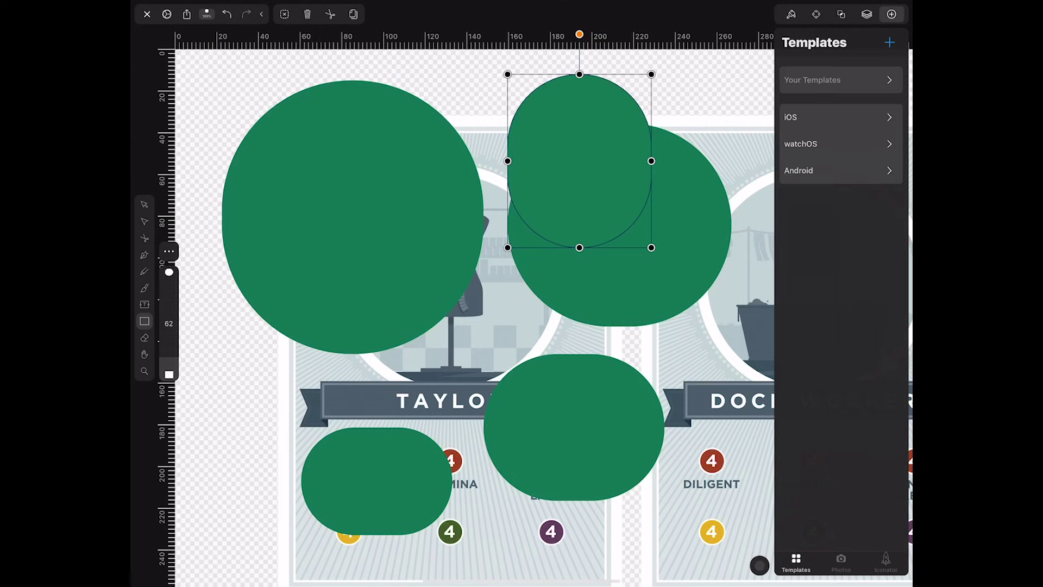
Step: Browse the iOS templates category, then return to the Templates category list
left_click(836, 117)
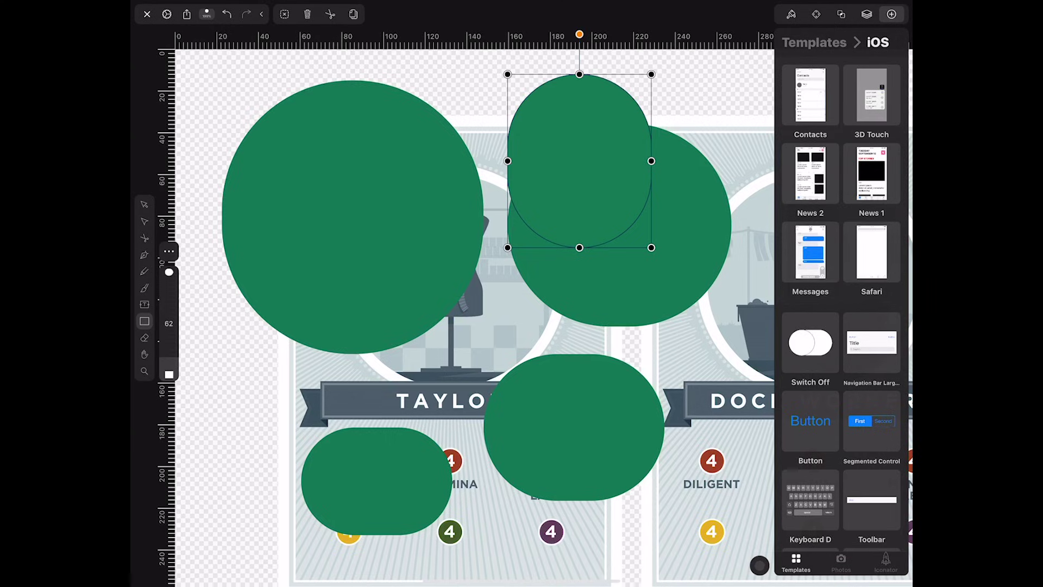
left_click(813, 43)
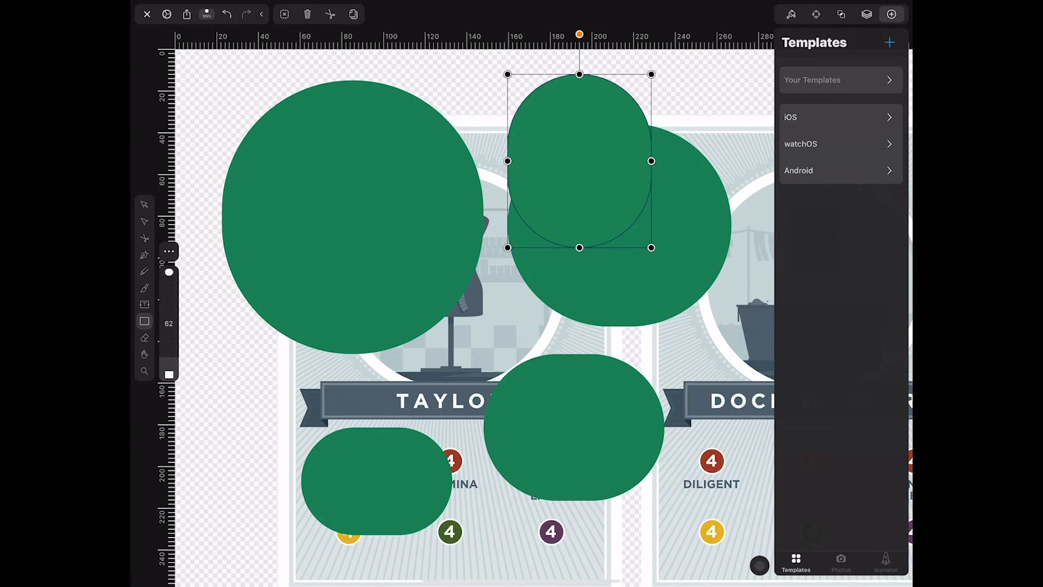